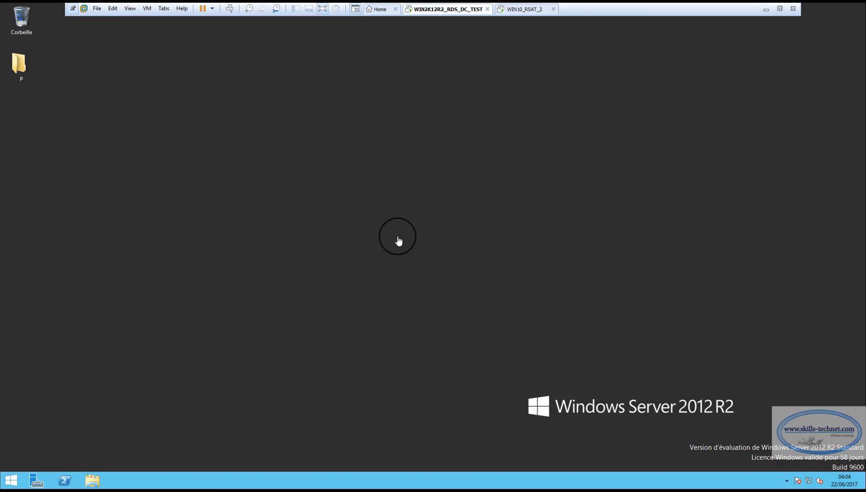
Switch between the WIN2K12R2_RDS_DC_TEST and WIN10_RSAT_2 tabs, finishing on the Windows 10 desktop
click(519, 9)
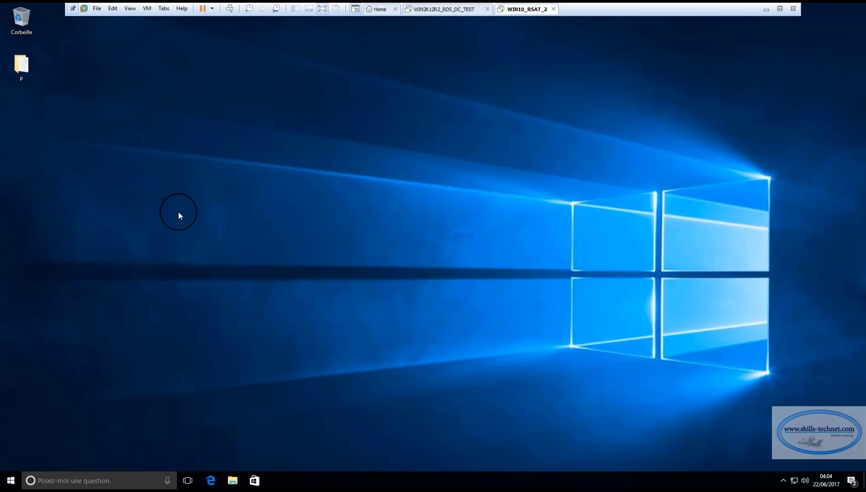
click(445, 9)
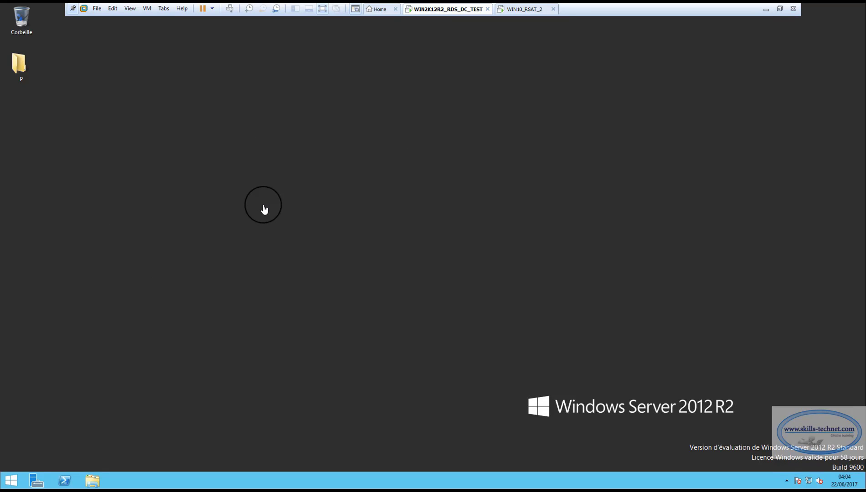
click(524, 9)
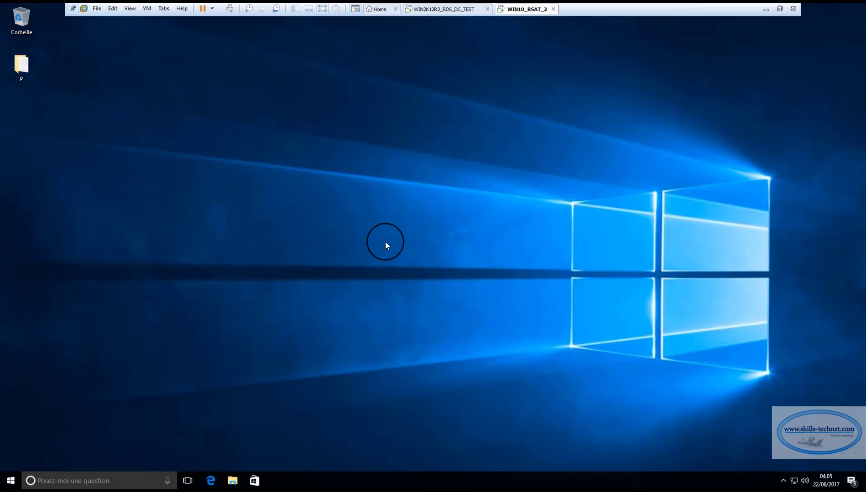
click(445, 9)
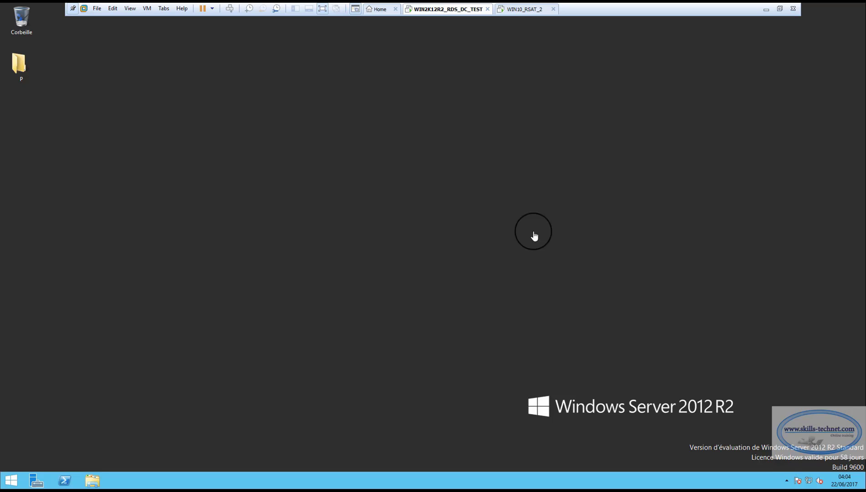
click(515, 10)
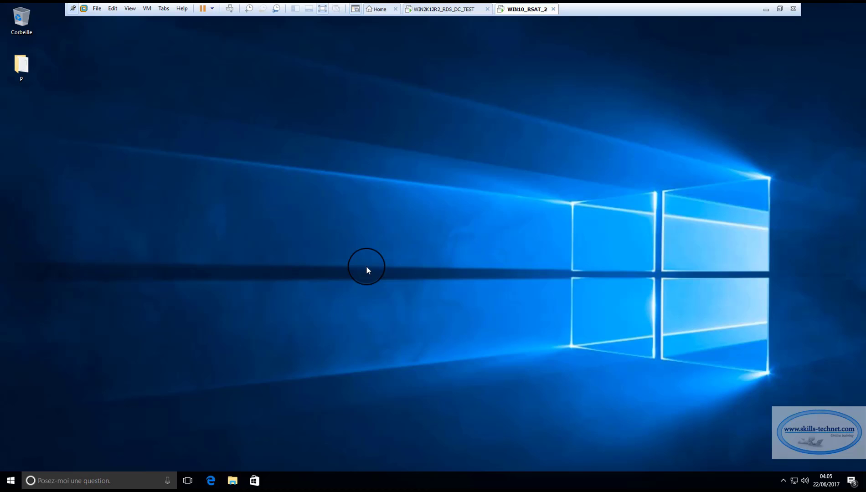
right_click(794, 481)
click(794, 474)
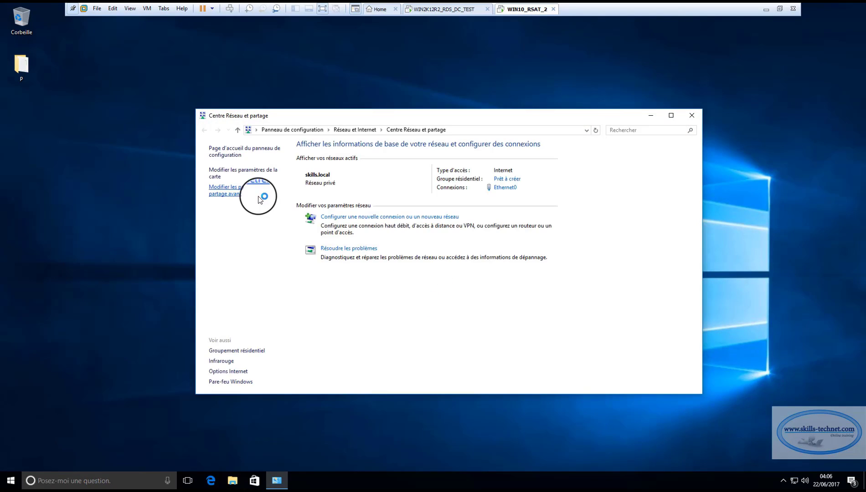
click(244, 172)
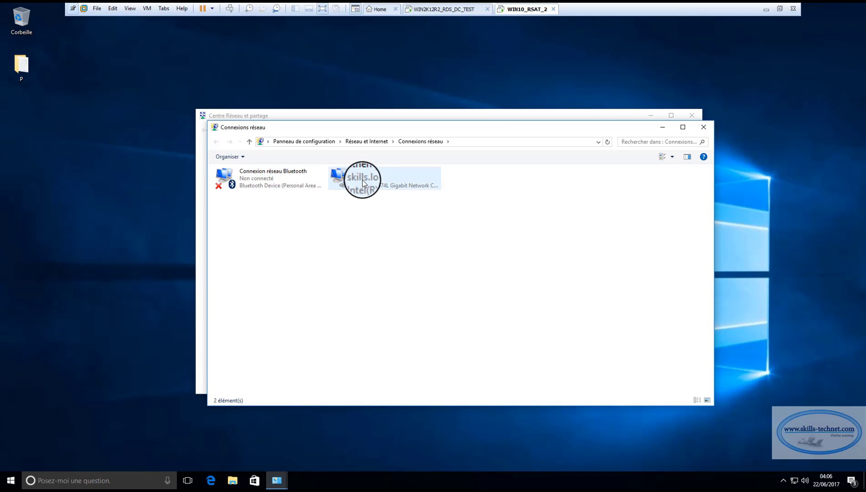
right_click(376, 180)
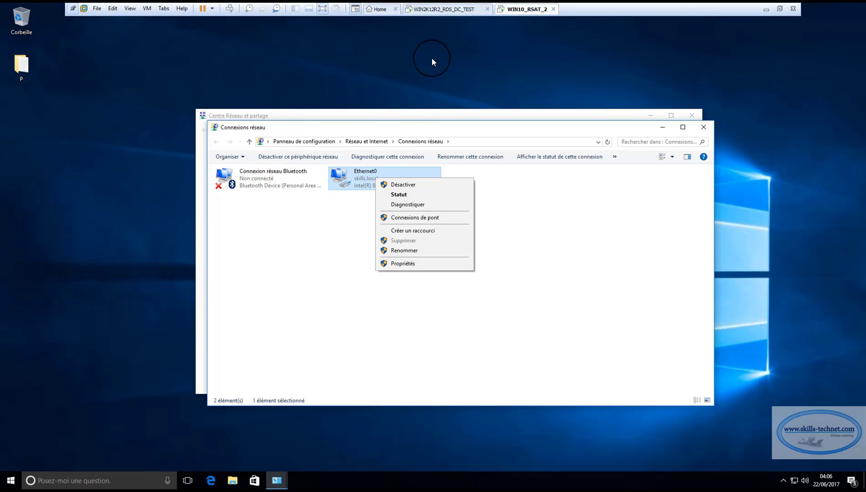
click(438, 9)
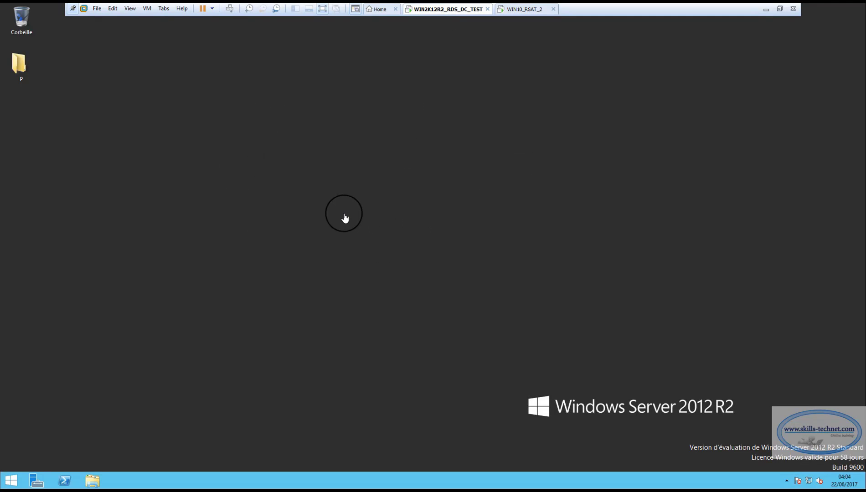
click(520, 9)
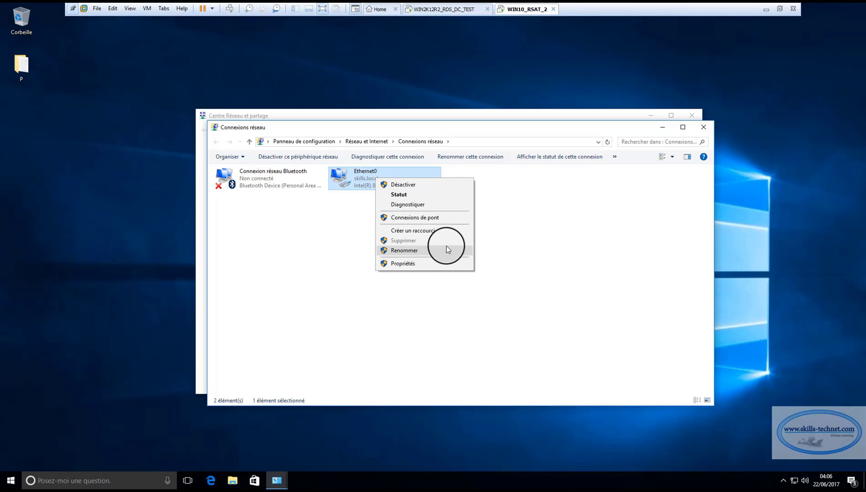
click(354, 219)
click(375, 184)
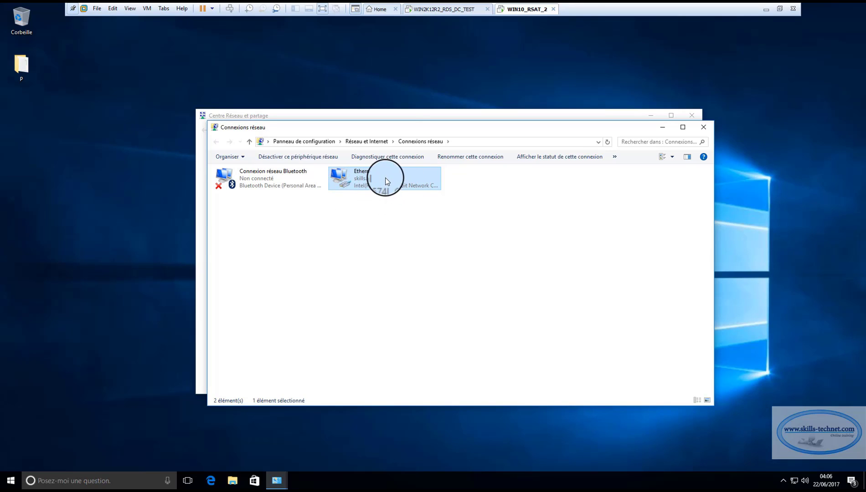
right_click(364, 181)
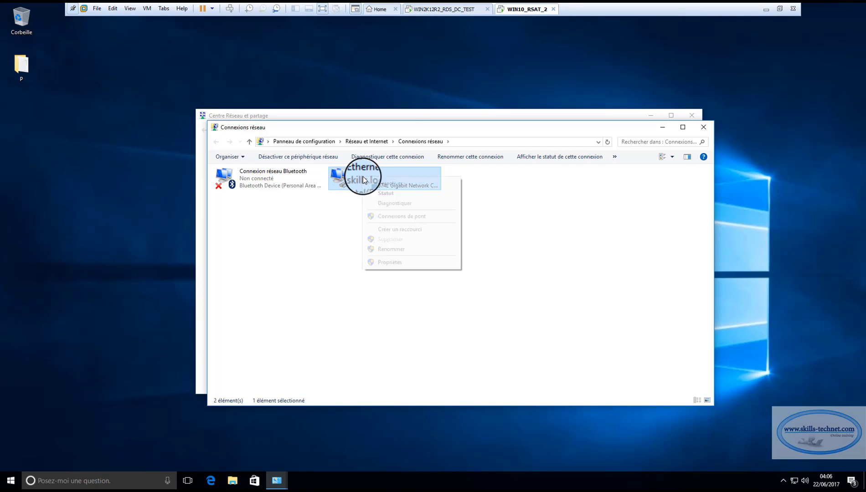
click(387, 193)
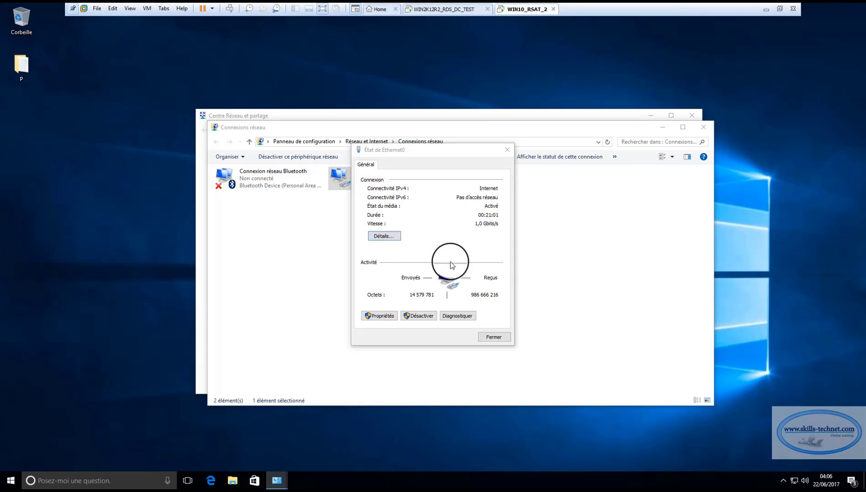
key(Return)
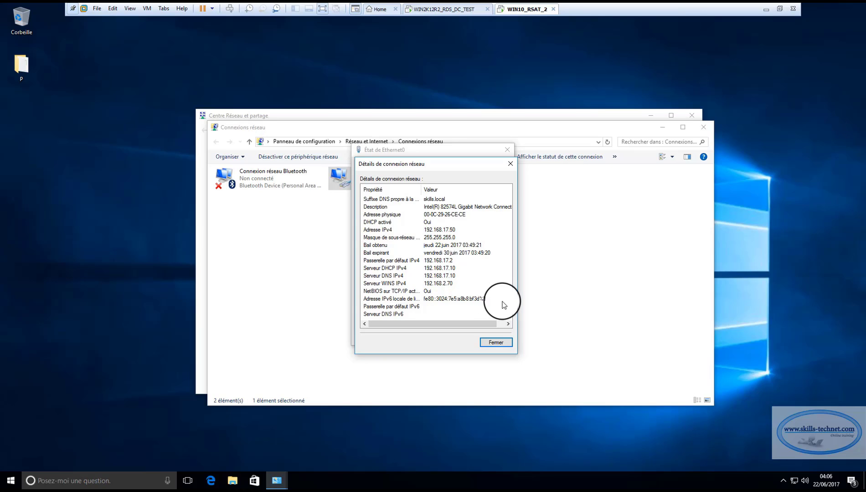
click(494, 343)
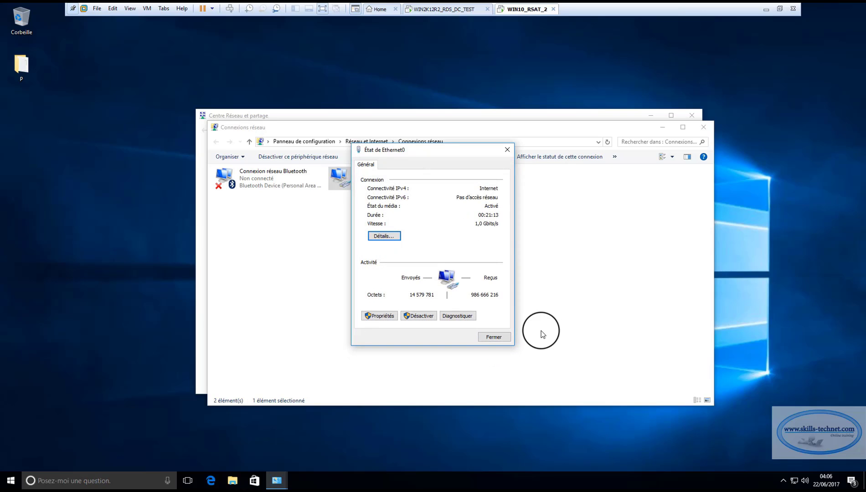
click(493, 337)
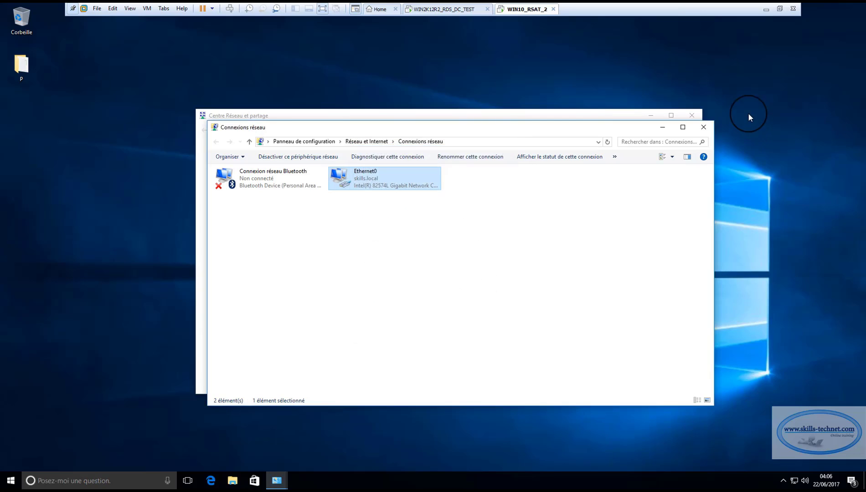
click(702, 130)
click(690, 115)
Open PC2WIN10's Computer Name/Domain Changes dialog via This PC properties and Advanced system settings
click(233, 481)
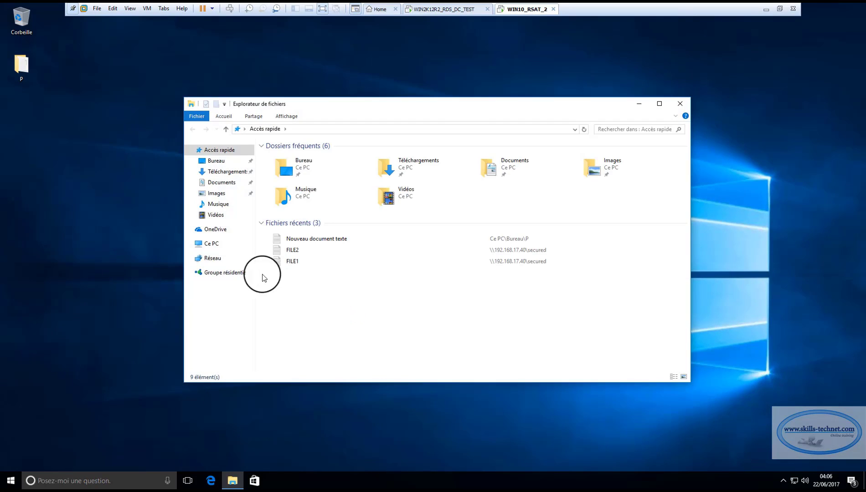
click(214, 245)
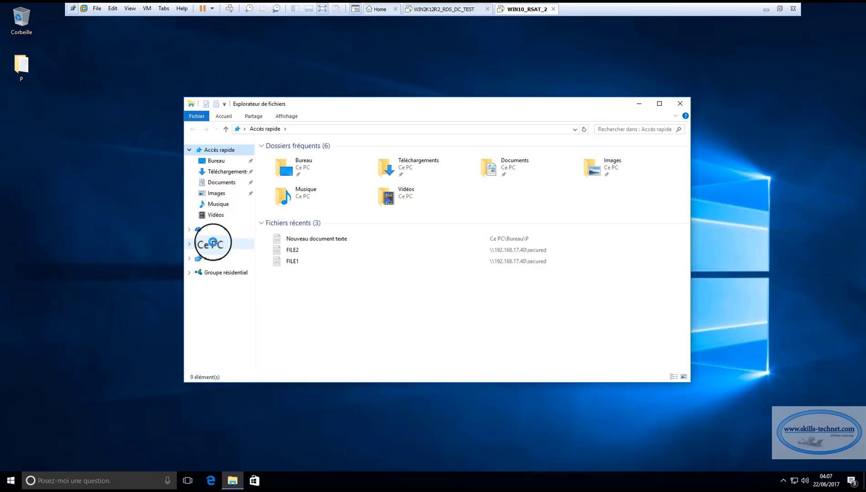
right_click(213, 243)
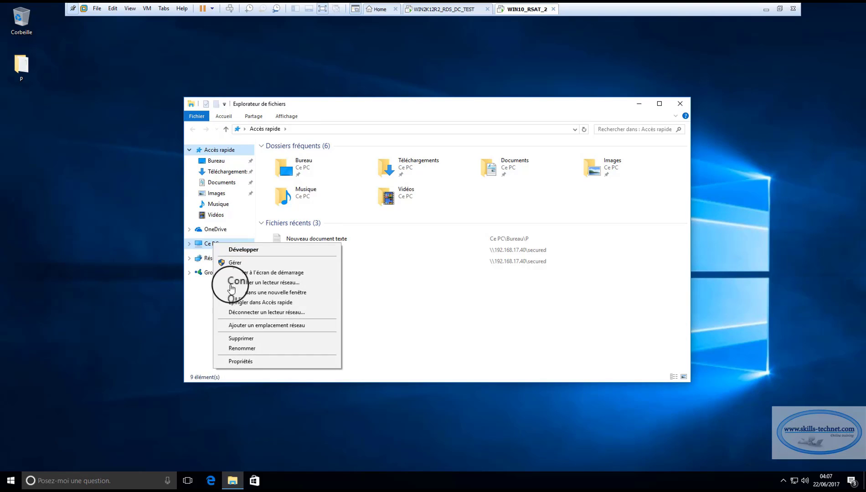
click(239, 305)
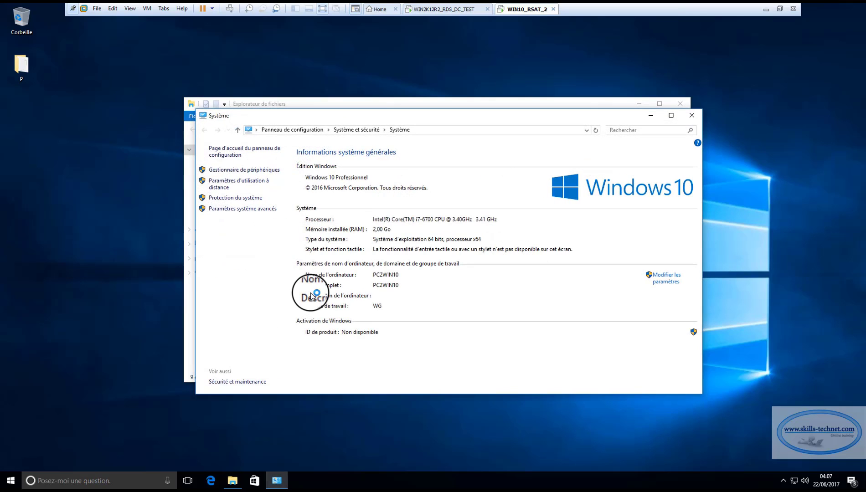
click(249, 209)
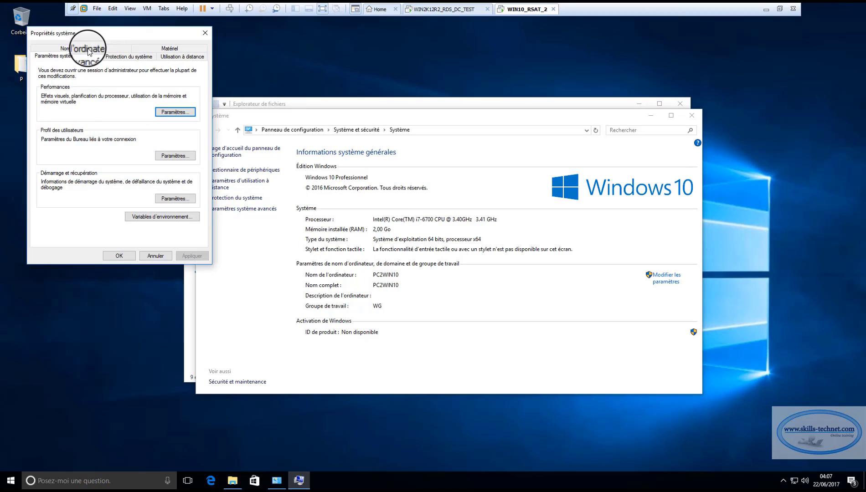
click(96, 48)
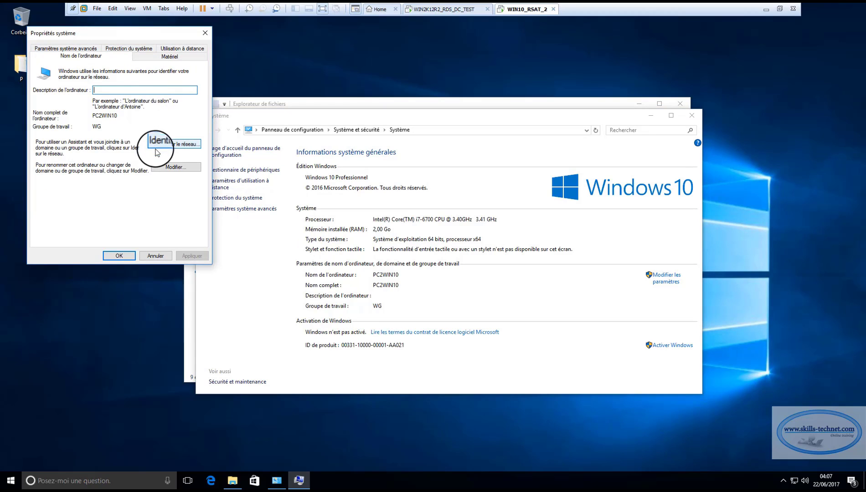
click(177, 168)
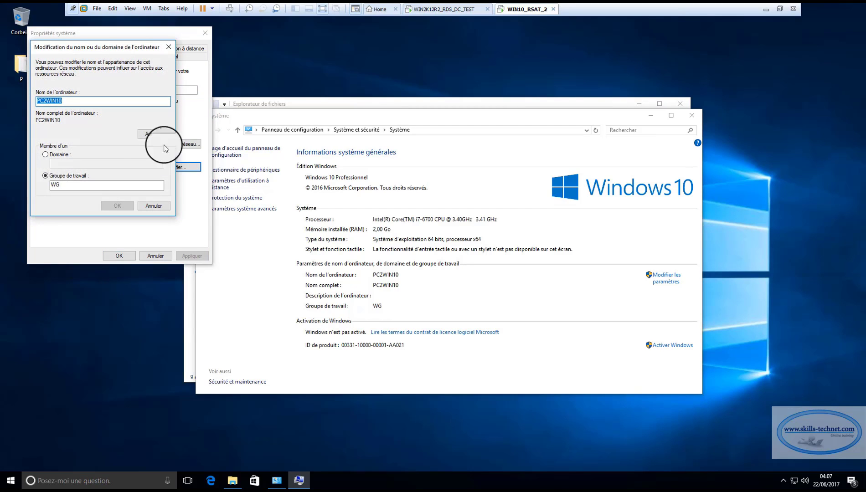
Join PC2WIN10 to the skills.local domain using the Administrateur account and its password
click(59, 155)
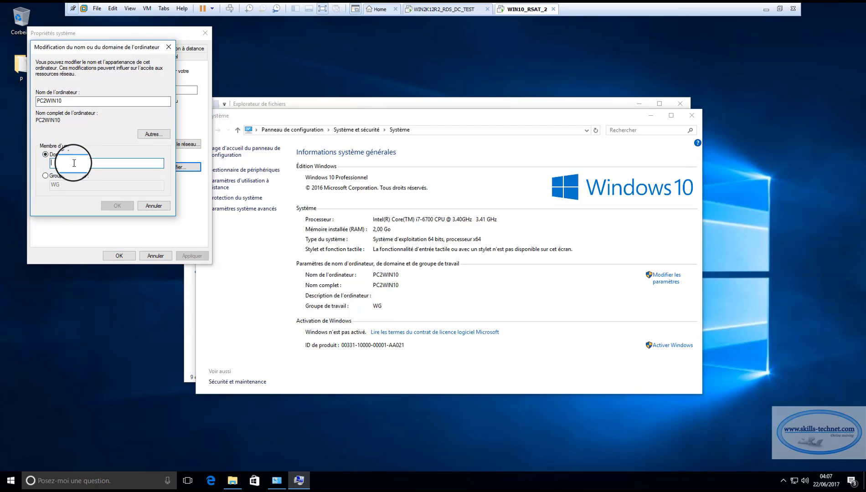
text(skills.local)
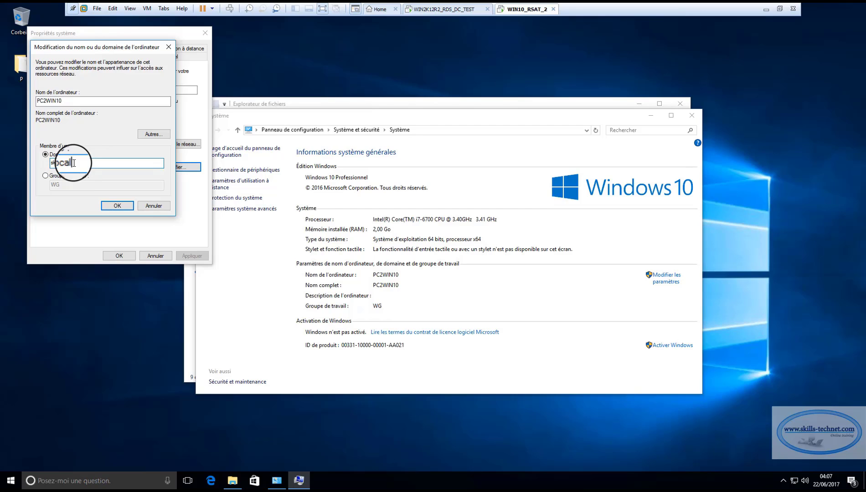
click(118, 205)
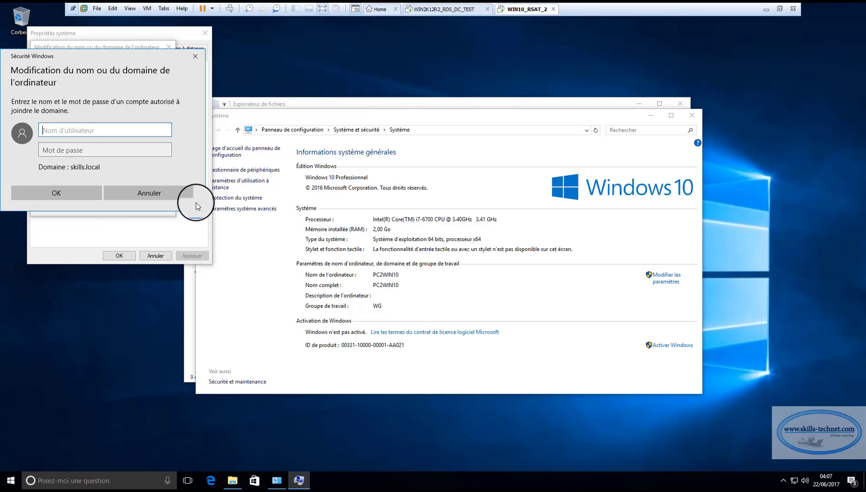
text(A)
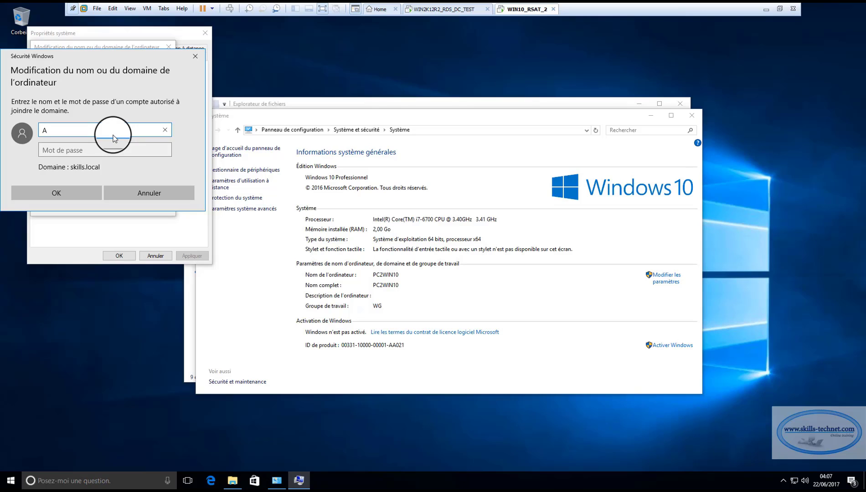
text(dministrateur)
click(111, 155)
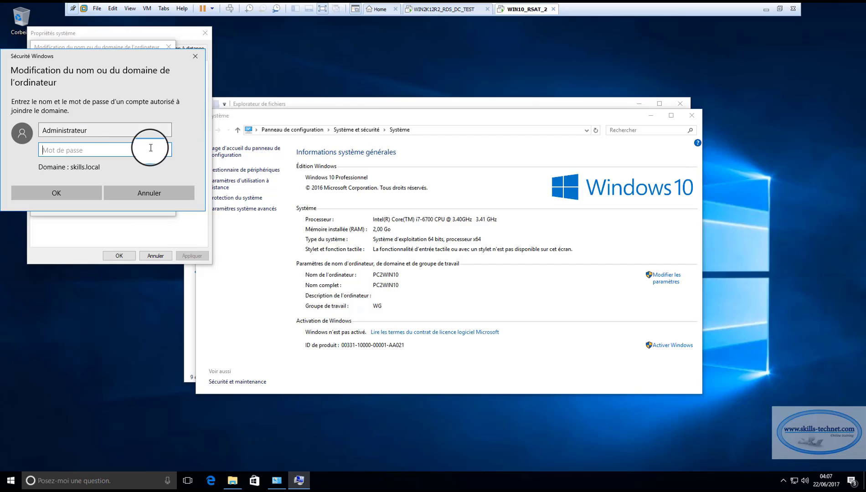
key(Caps_Lock)
text(•)
key(Caps_Lock)
text(•ssword)
click(166, 149)
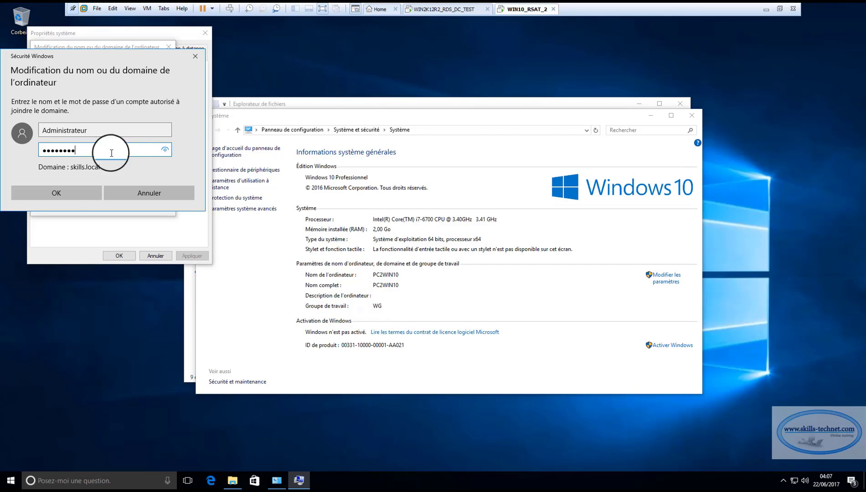
click(69, 193)
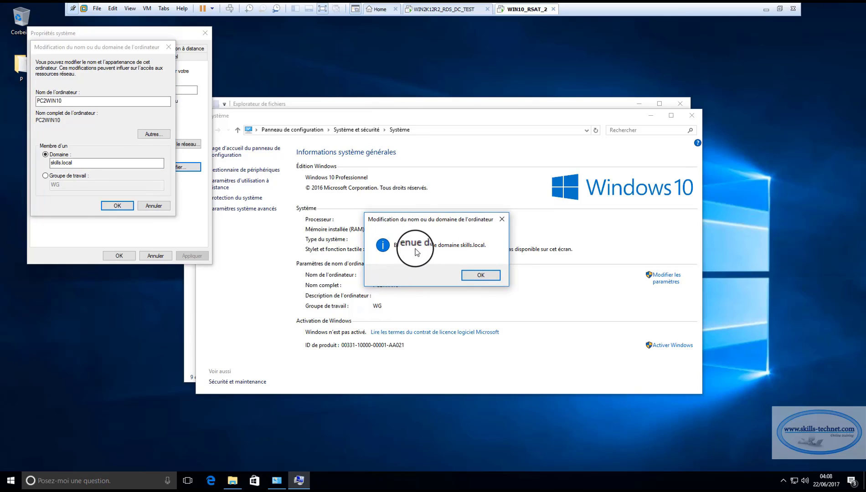
Acknowledge the domain welcome and restart notices, close System Properties, and restart now
click(463, 269)
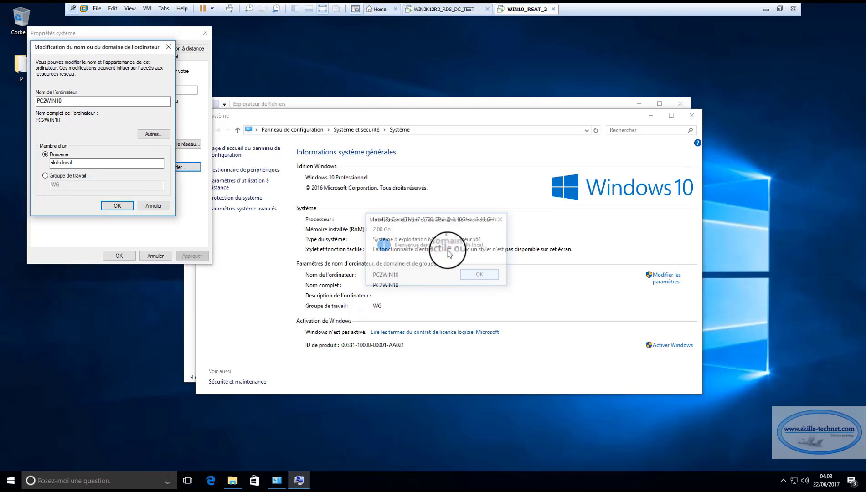
click(483, 251)
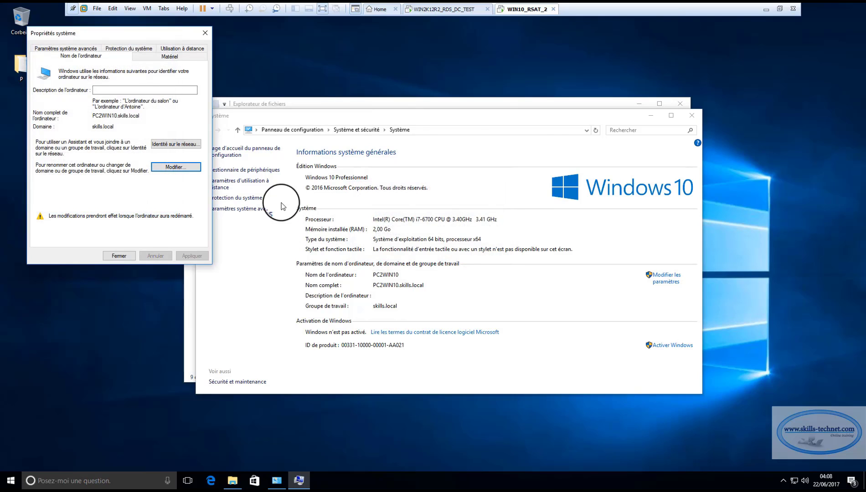
click(131, 260)
click(397, 253)
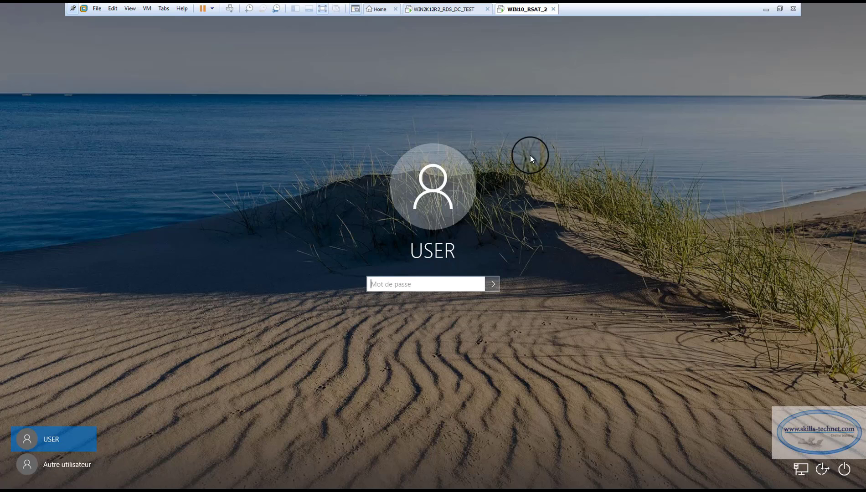
Sign in as another user with skills\Administrateur and the domain administrator password
click(66, 466)
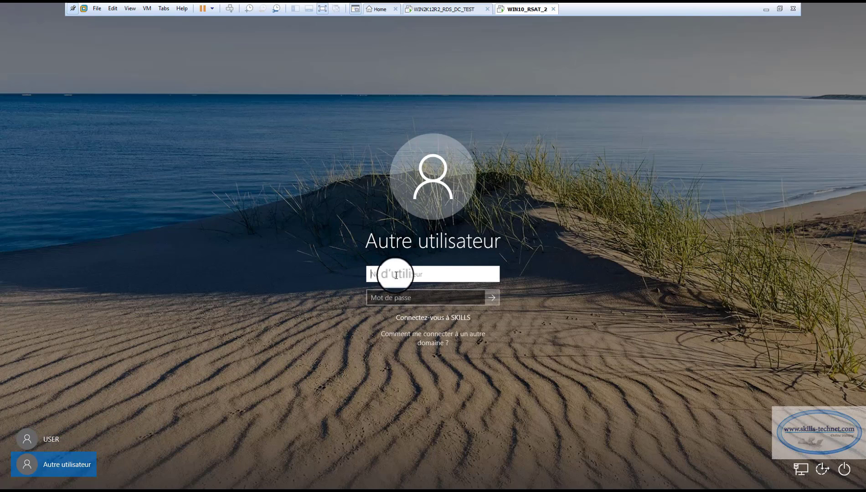
text(Administrat)
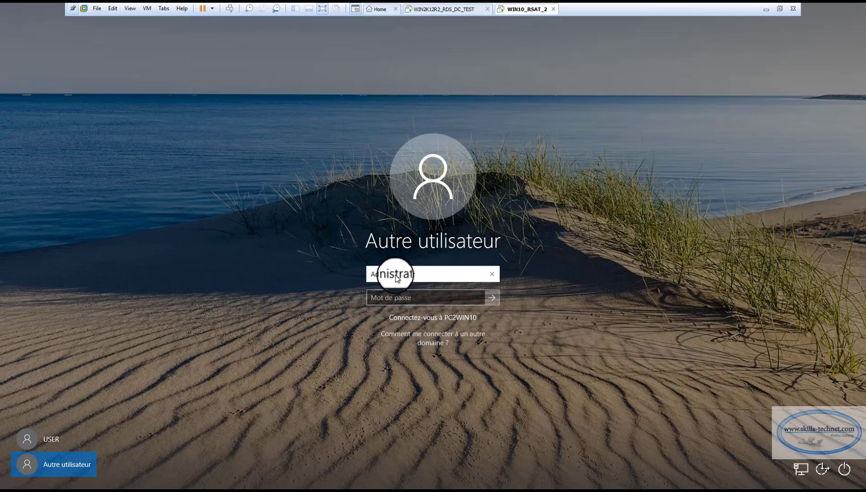
text(S)
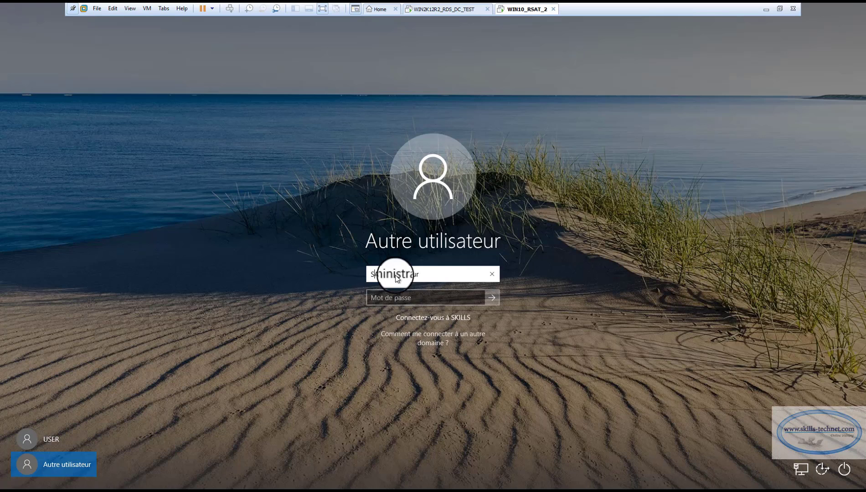
key(BackSpace)
text(\)
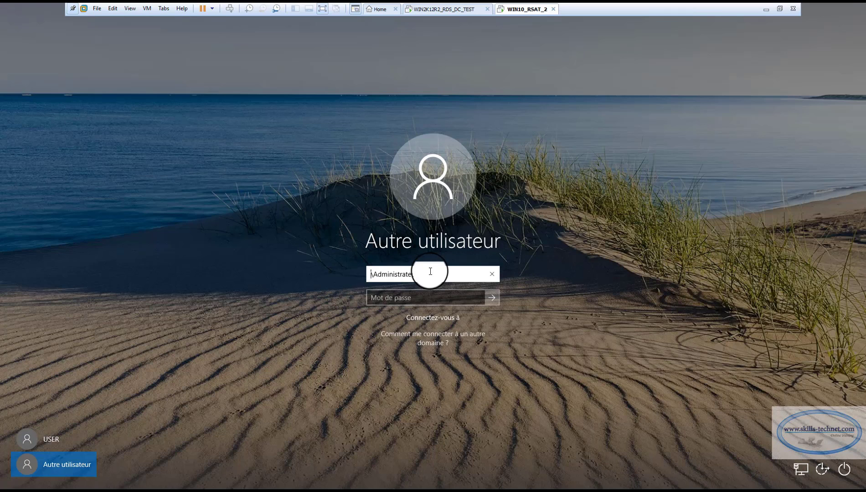
text(skills)
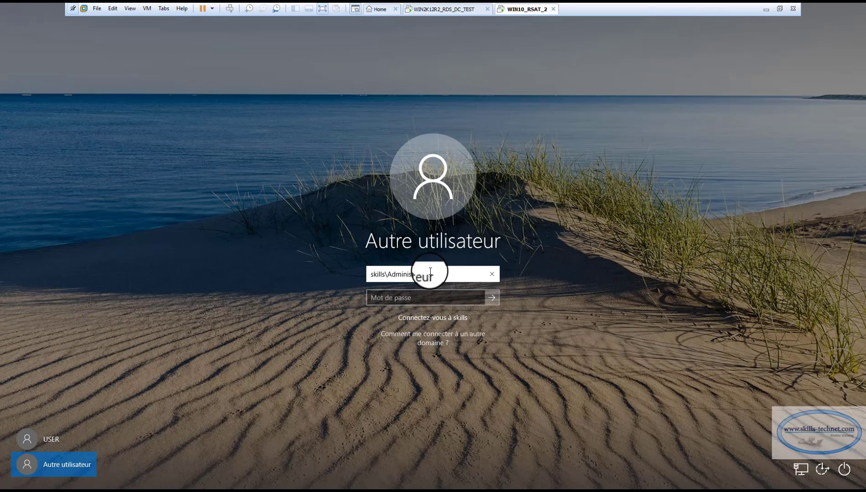
click(412, 299)
key(Caps_Lock)
text(•)
key(Caps_Lock)
text(•••••)
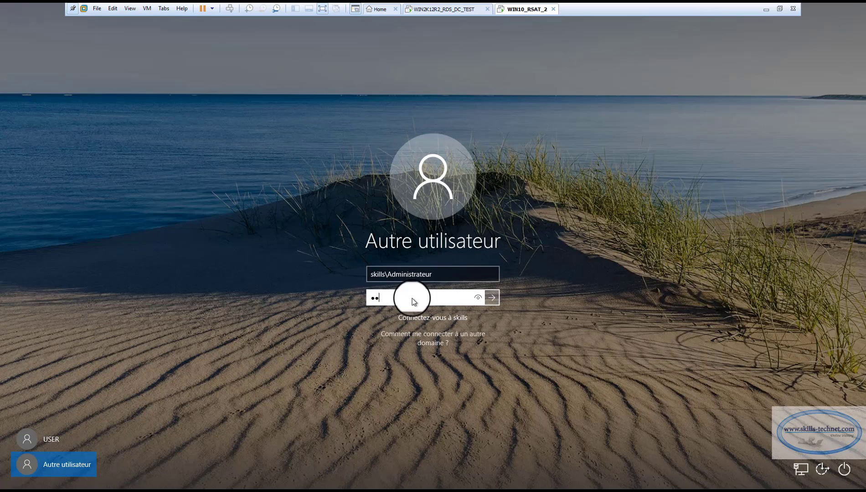
text(rd)
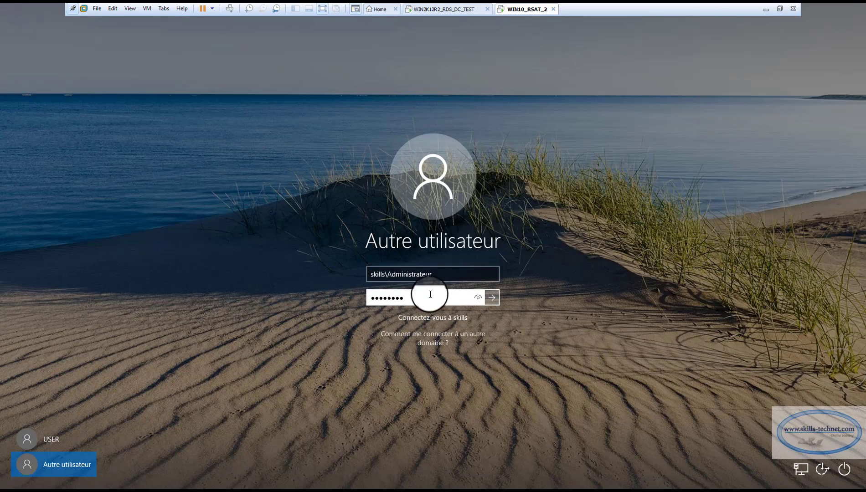
click(478, 298)
click(492, 296)
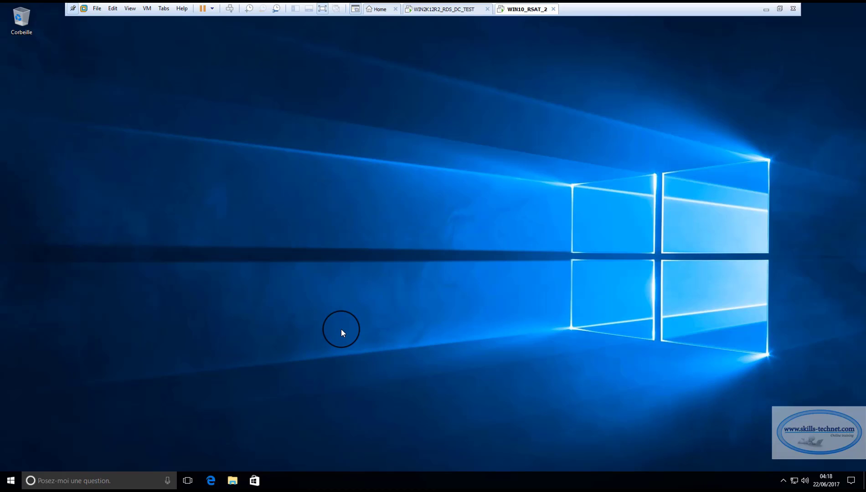
Send iexplore from C:\Program Files (x86)\Internet Explorer to the desktop as a shortcut, then close Explorer
key(super+e)
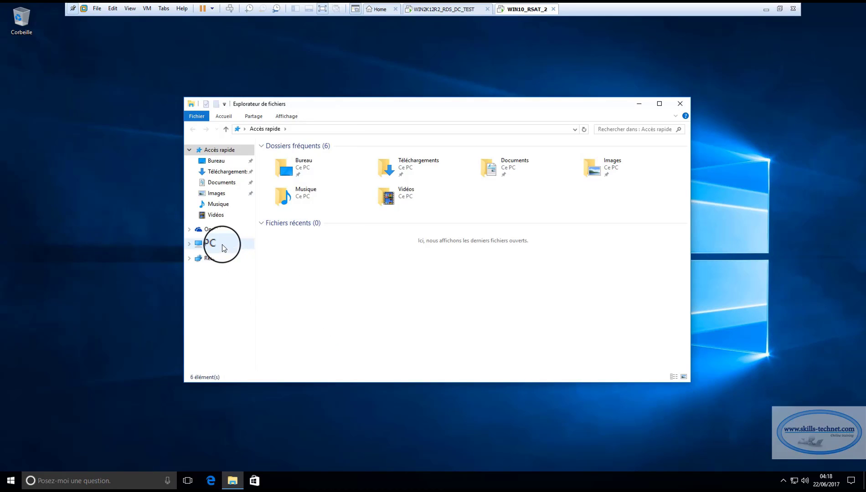
click(222, 244)
double_click(296, 233)
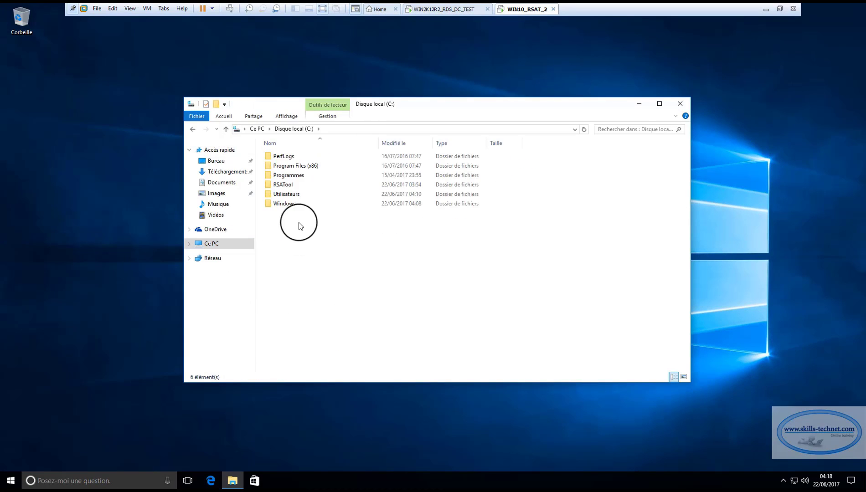
double_click(294, 166)
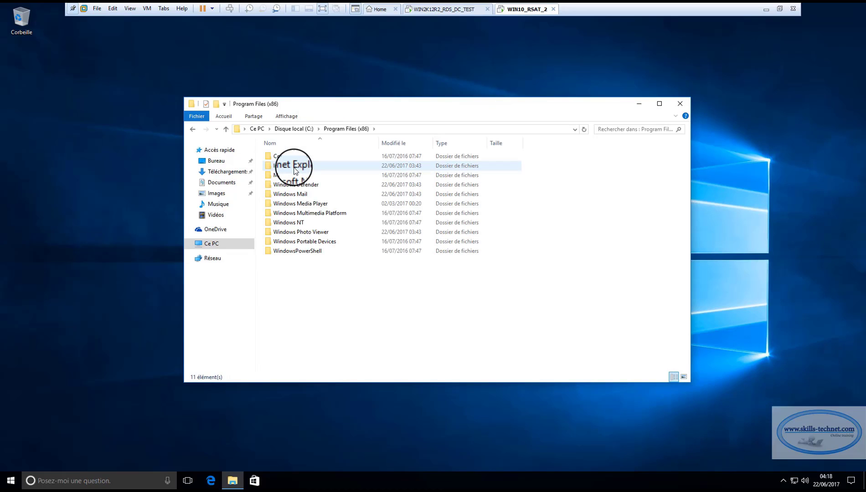
double_click(295, 168)
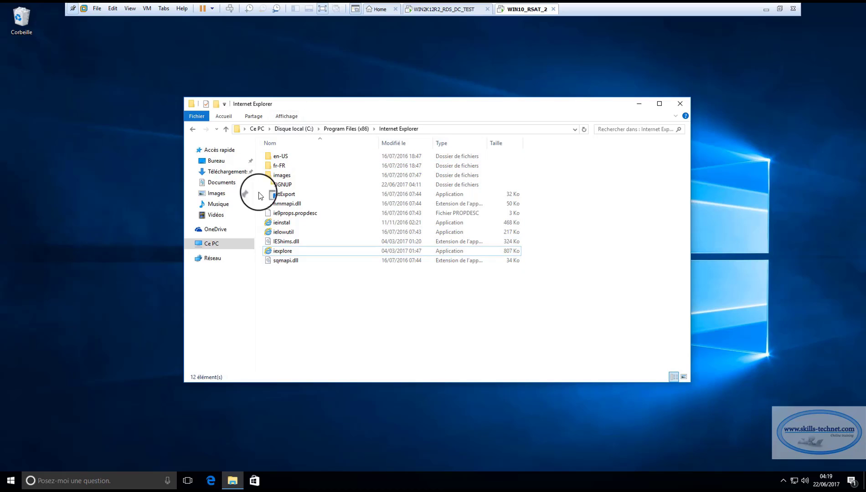
click(284, 253)
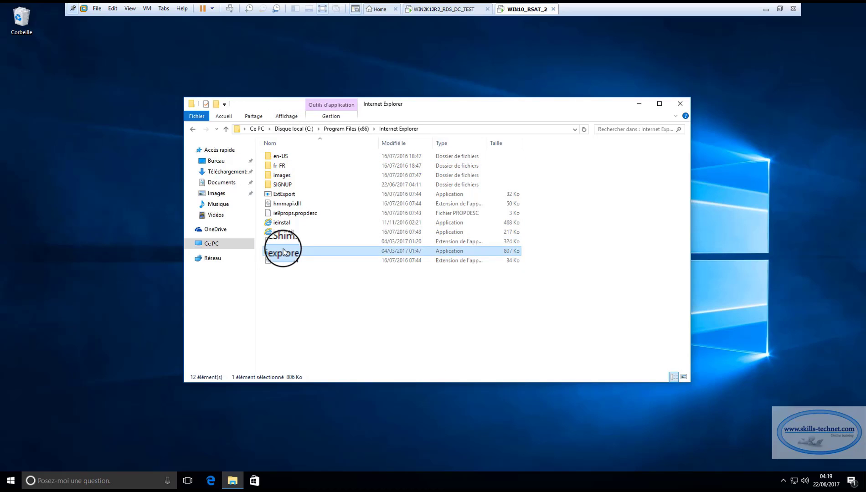
right_click(283, 252)
mouse_move(351, 318)
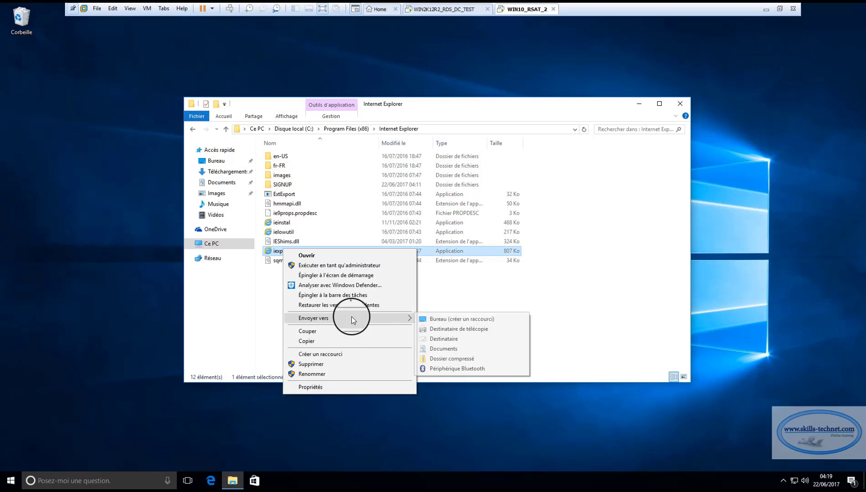
click(422, 320)
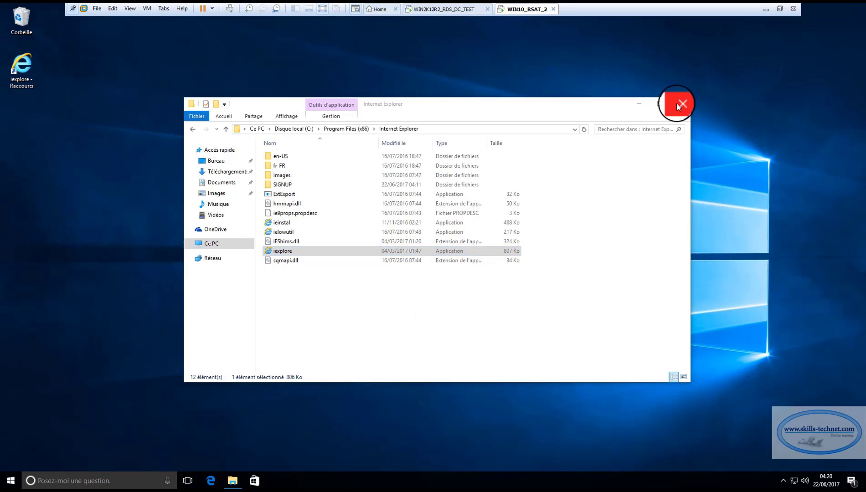
click(682, 104)
Launch Internet Explorer from the shortcut and load the pasted RSAT for Windows 10 download URL, maximized
double_click(23, 68)
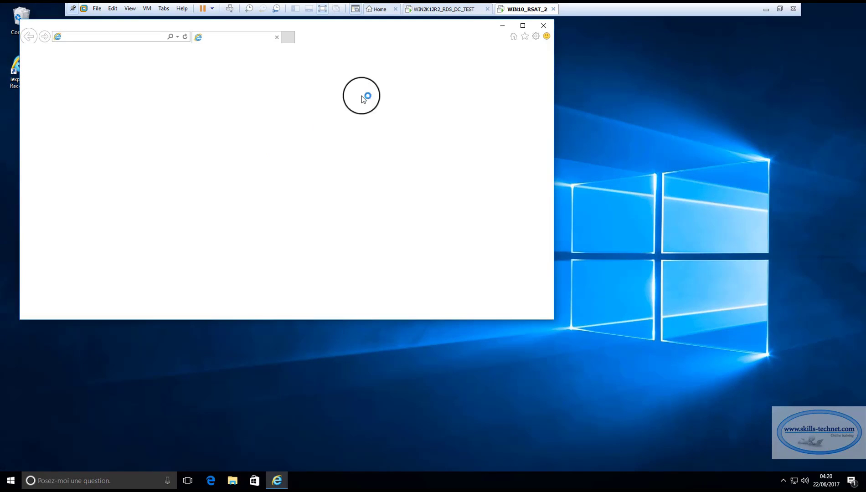
click(523, 26)
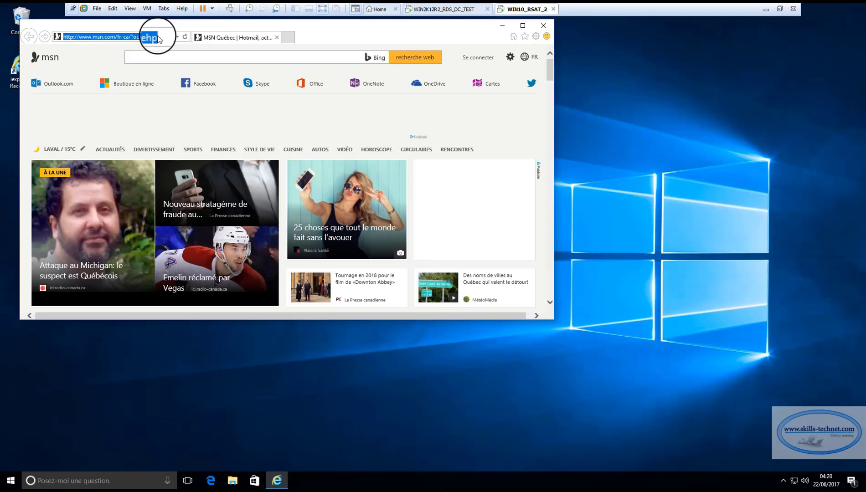
key(ctrl+v)
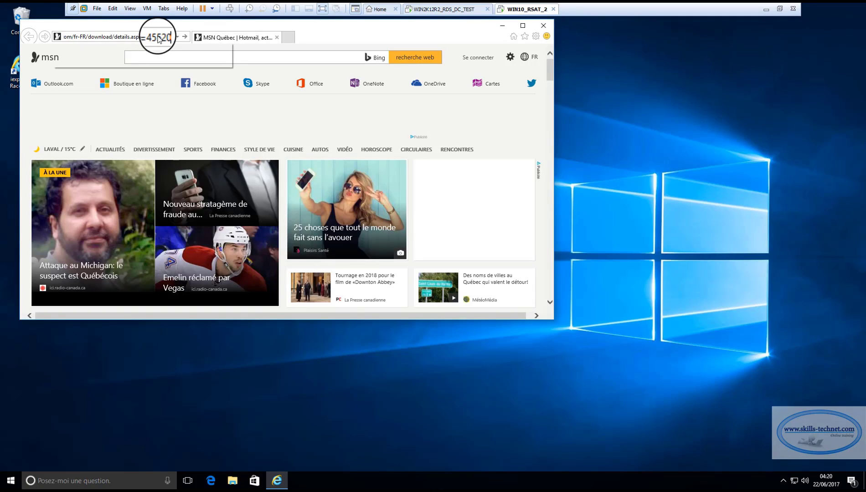
key(Return)
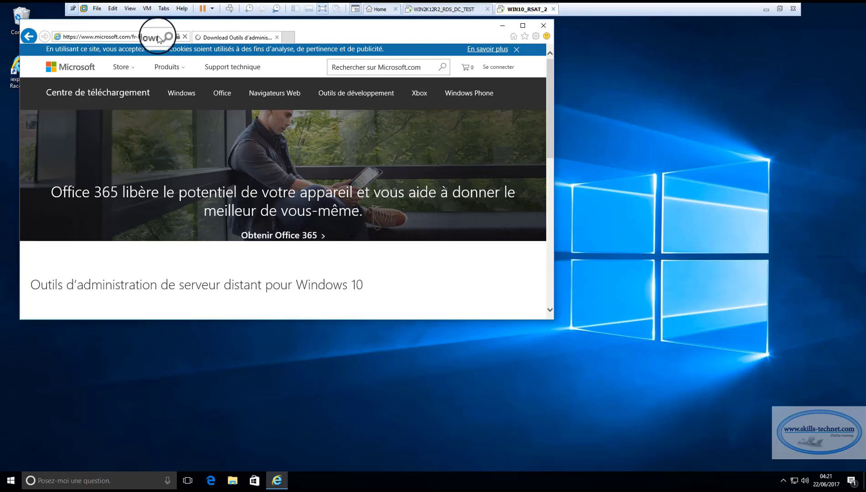
click(523, 25)
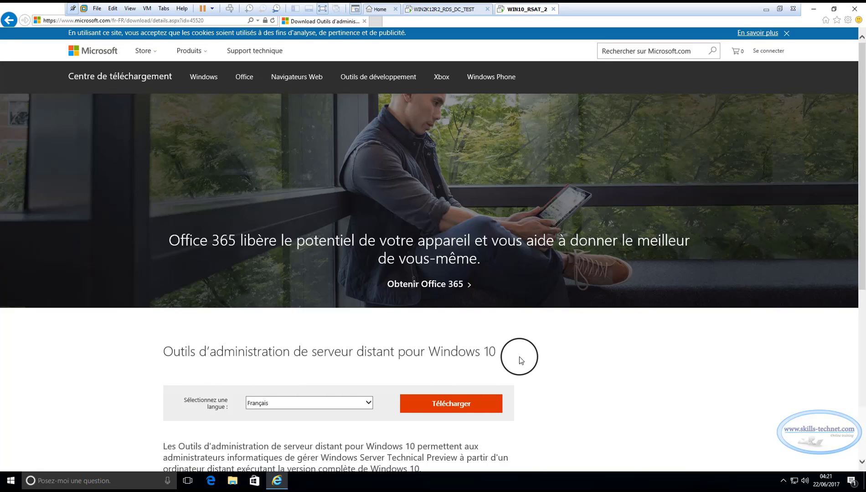
Scroll the download page and highlight its Windows 10 admin tools title, then open File Explorer
scroll(520, 360, down, 4)
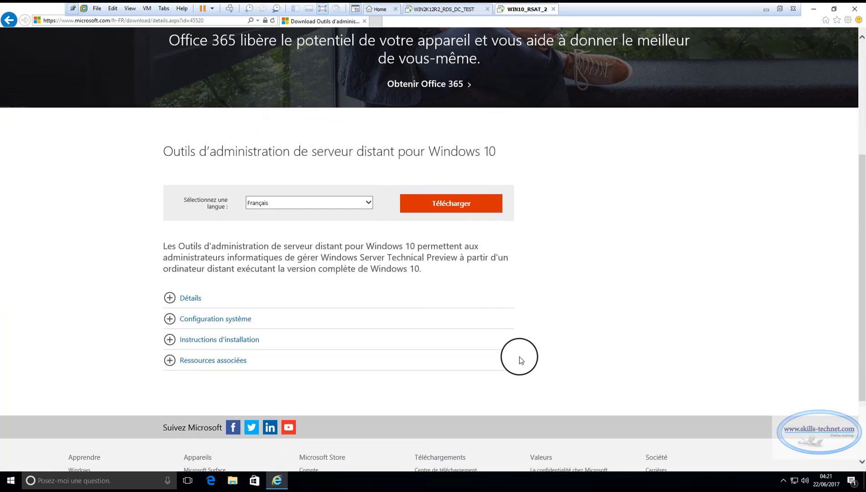
scroll(520, 361, up, 4)
scroll(518, 342, down, 1)
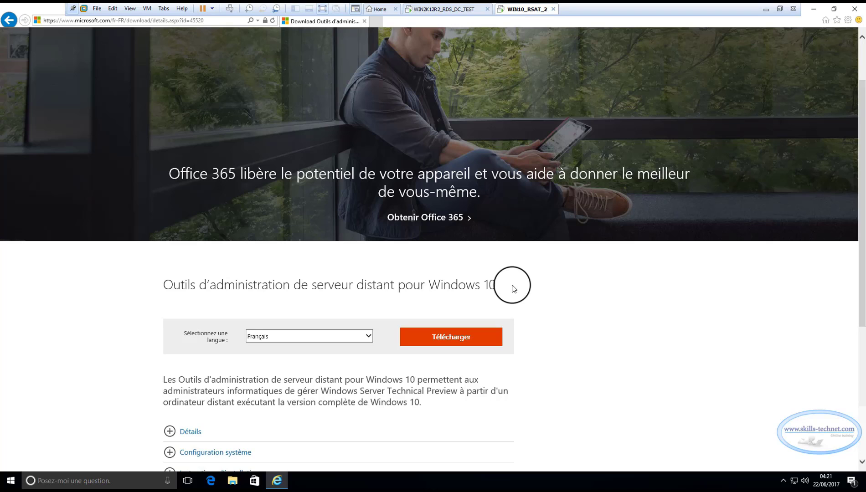
drag(499, 288, 163, 287)
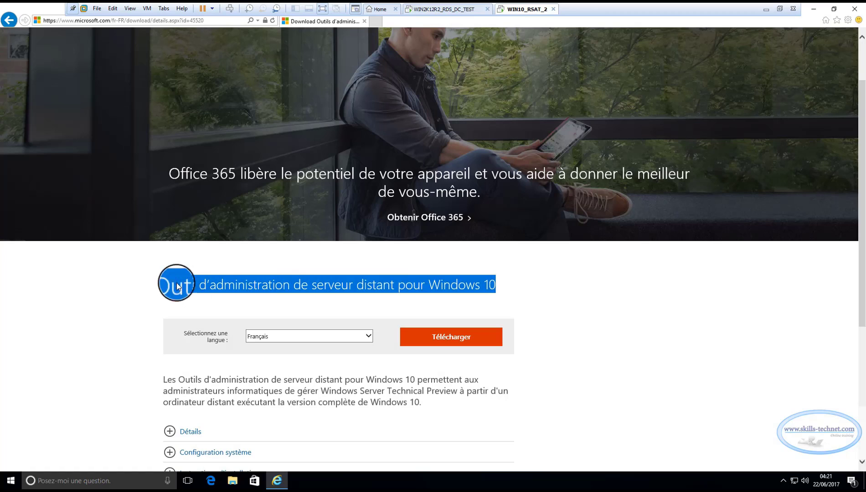
click(593, 286)
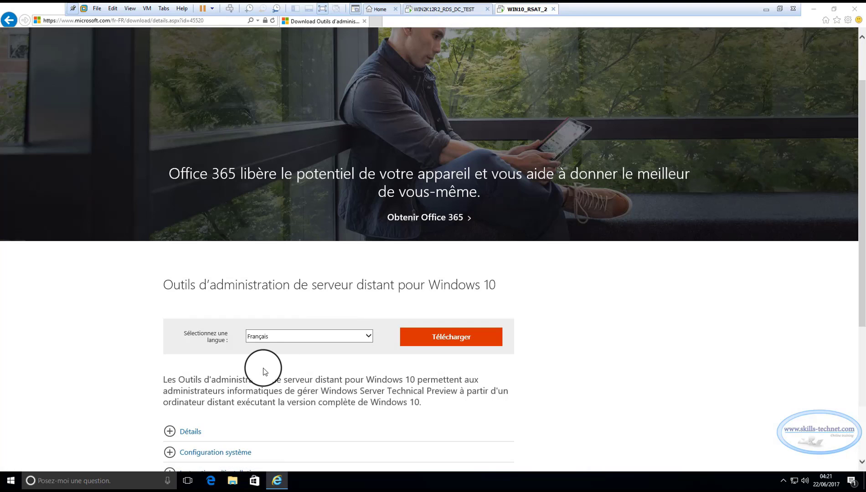
key(super+e)
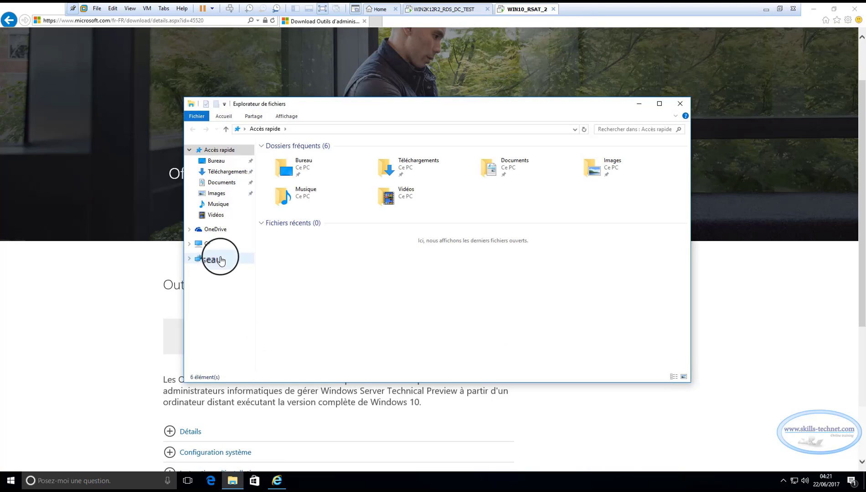
Run the WindowsTH-RSAT_WS2016-x64 package from the C:\RSATool folder
click(209, 244)
double_click(306, 230)
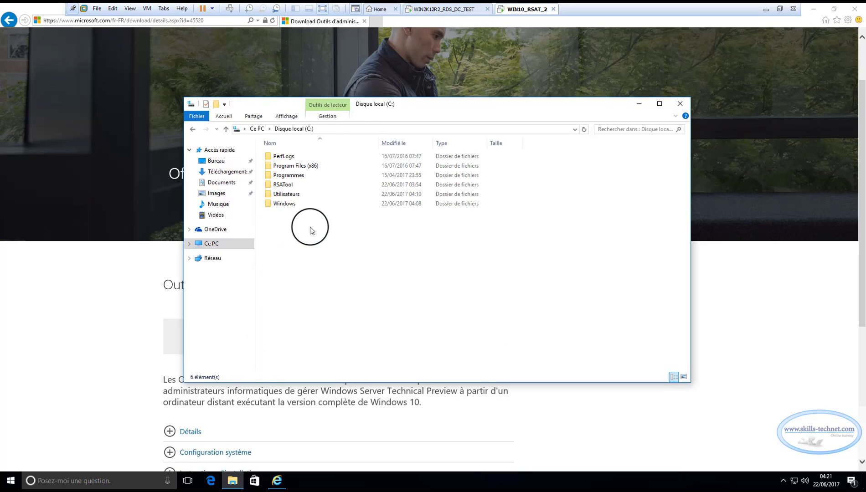
double_click(290, 187)
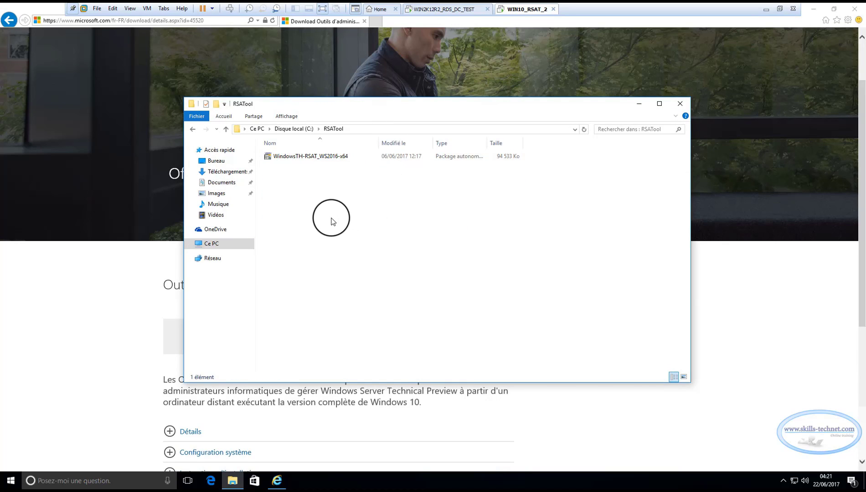
double_click(308, 157)
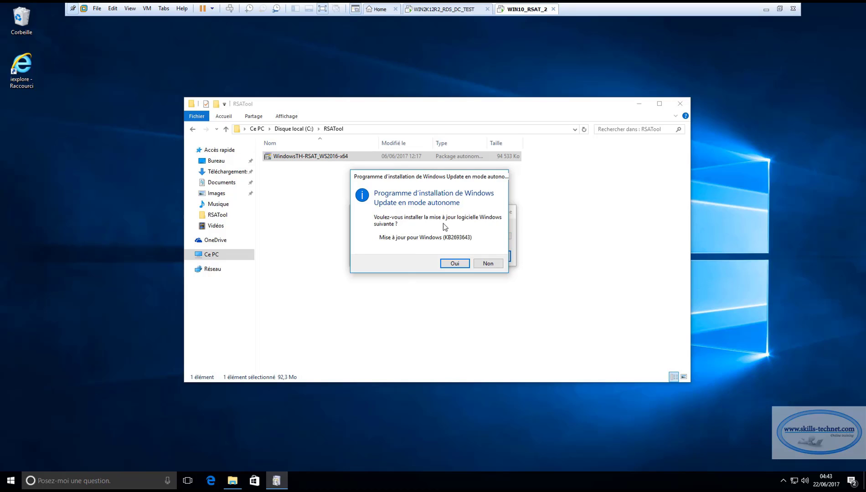
Confirm with Oui that update KB2693643 should be installed
click(464, 266)
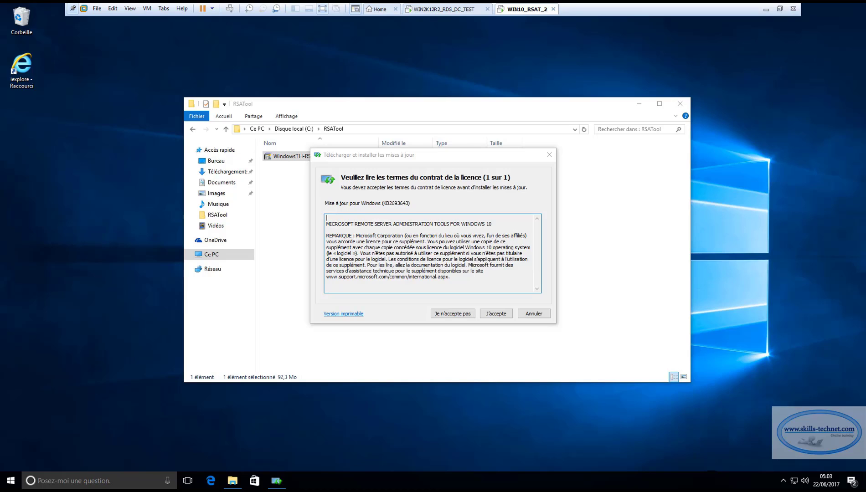
Accept the RSAT licence, close the finished installer, and close the RSATool folder window
click(493, 315)
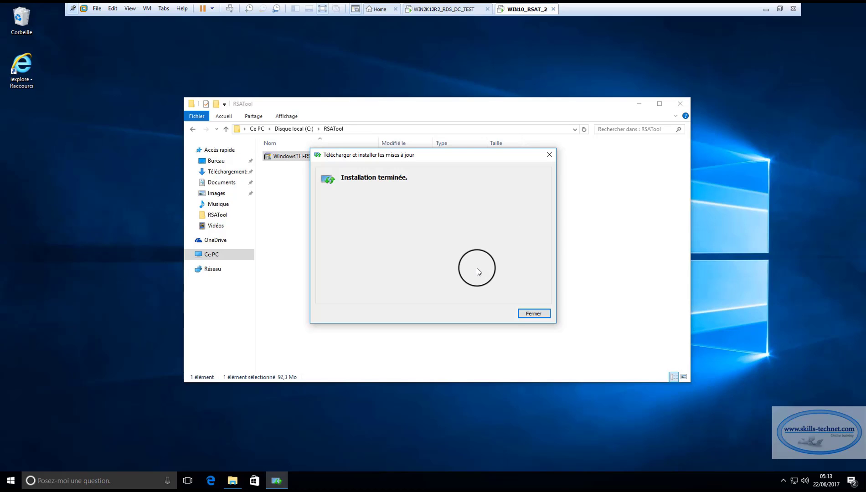
click(535, 315)
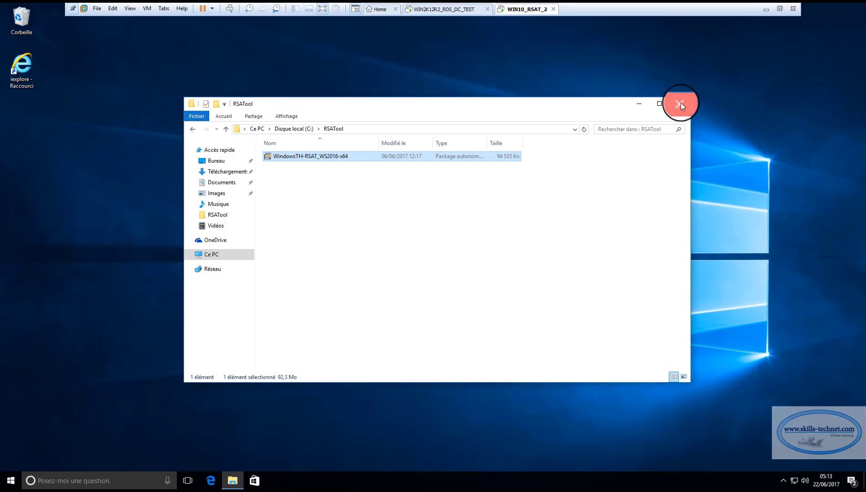
click(680, 104)
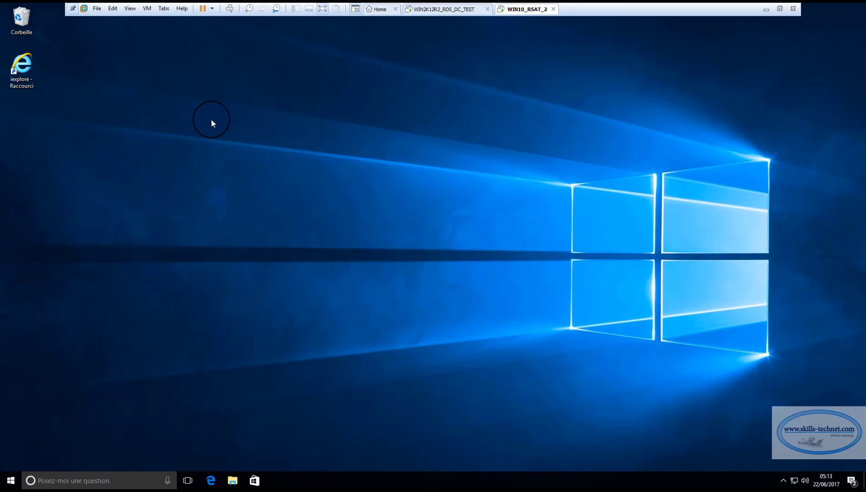
click(10, 481)
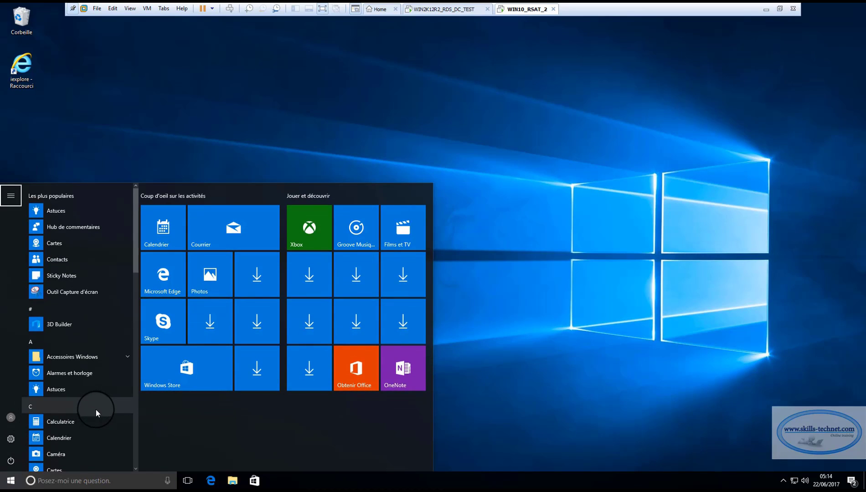
scroll(95, 409, down, 5)
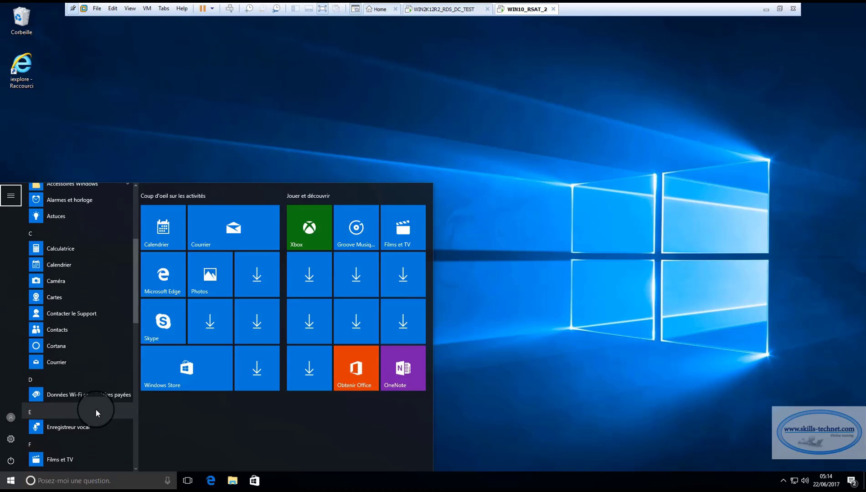
scroll(95, 409, down, 7)
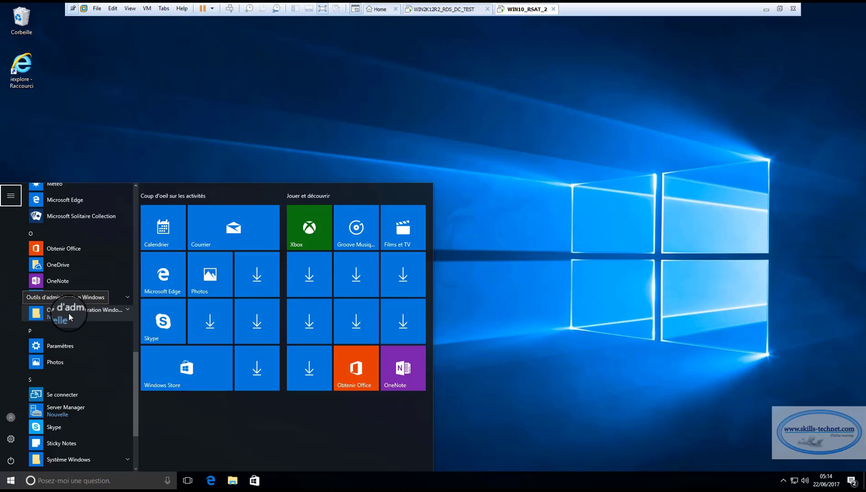
click(125, 308)
scroll(119, 329, down, 5)
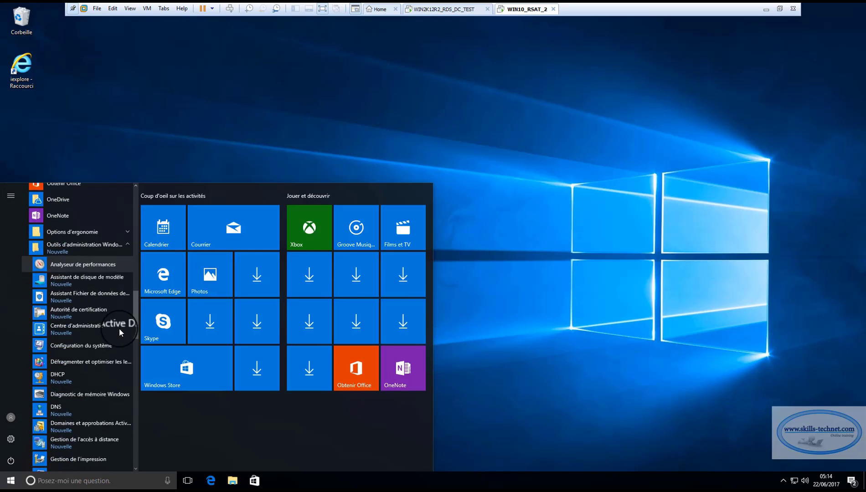
scroll(119, 328, down, 6)
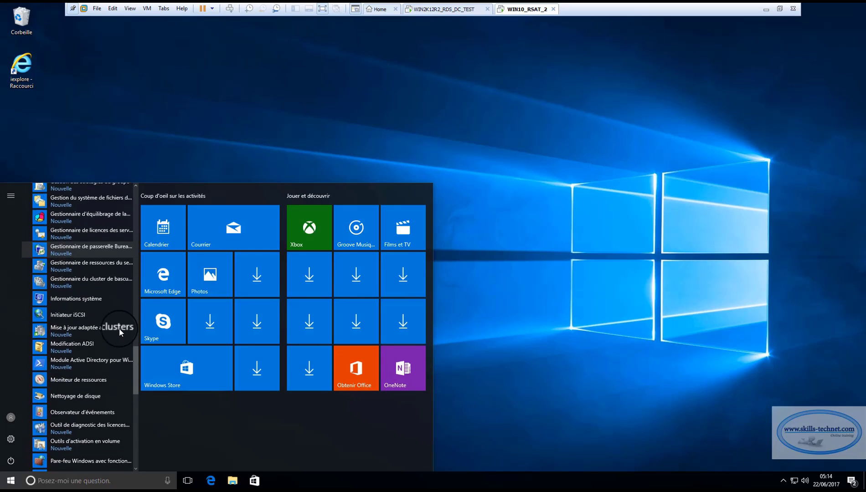
scroll(119, 331, down, 5)
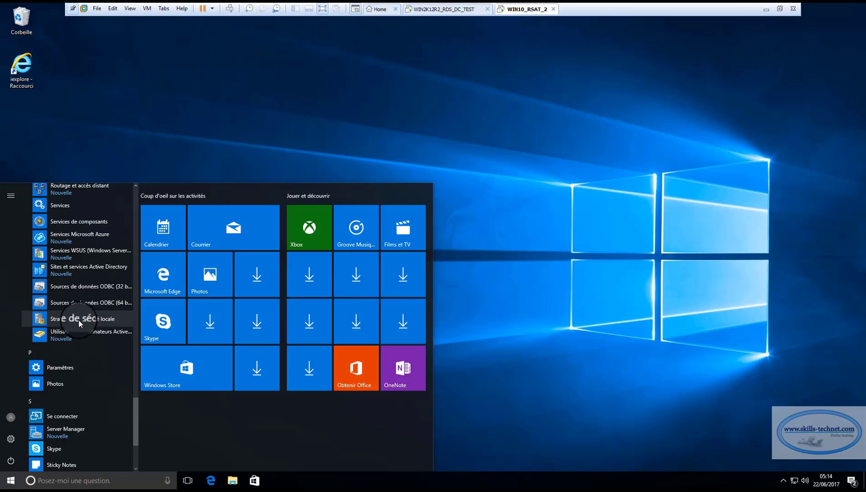
scroll(79, 320, up, 2)
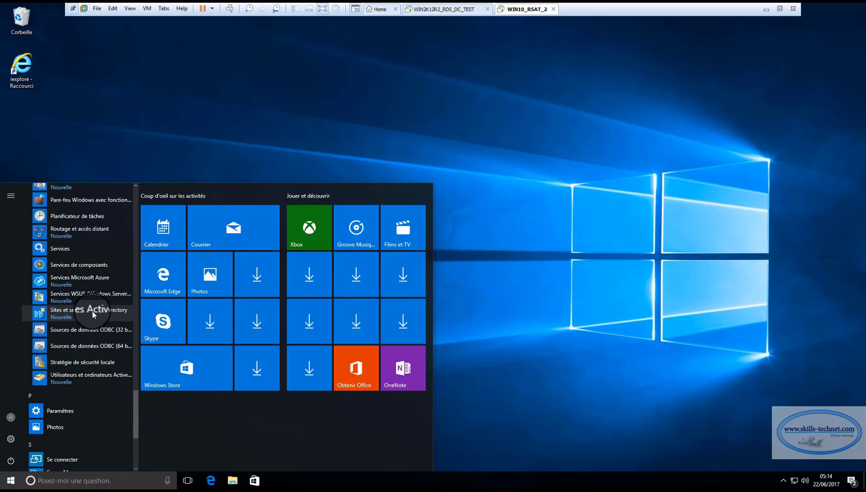
scroll(92, 311, up, 8)
scroll(92, 311, up, 8)
click(254, 153)
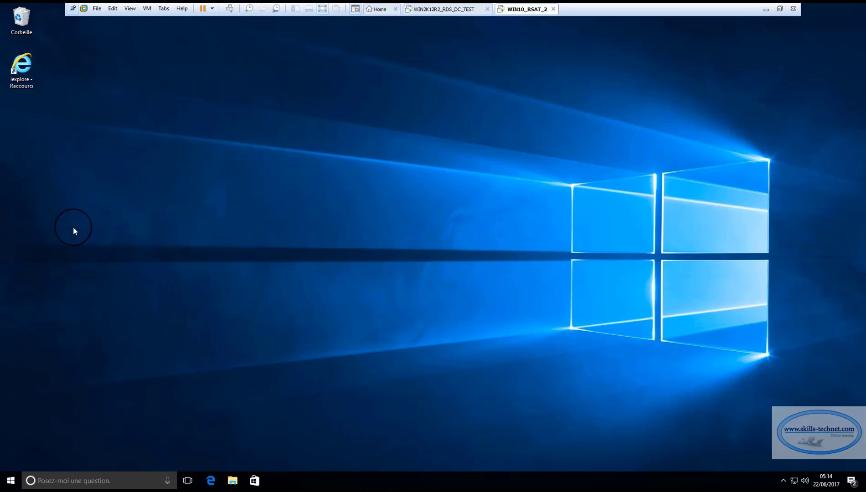
Start an empty management console by running mmc from the Run dialog
right_click(12, 485)
click(45, 442)
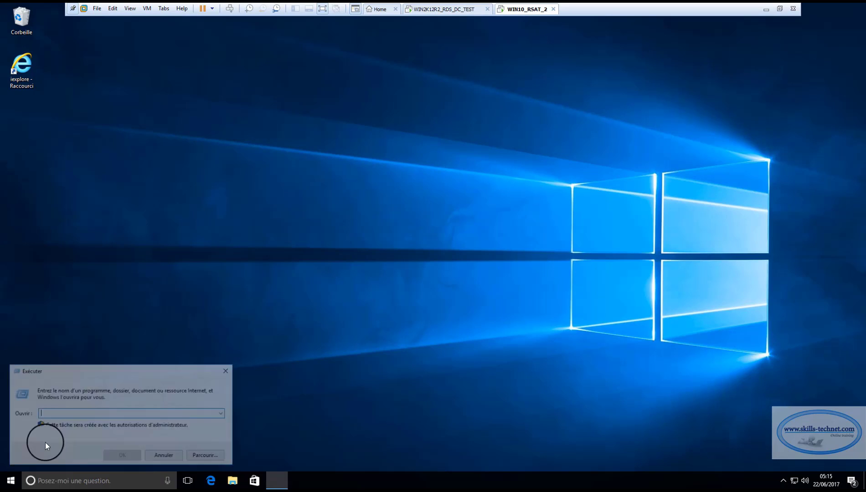
text(,,)
key(BackSpace)
key(BackSpace)
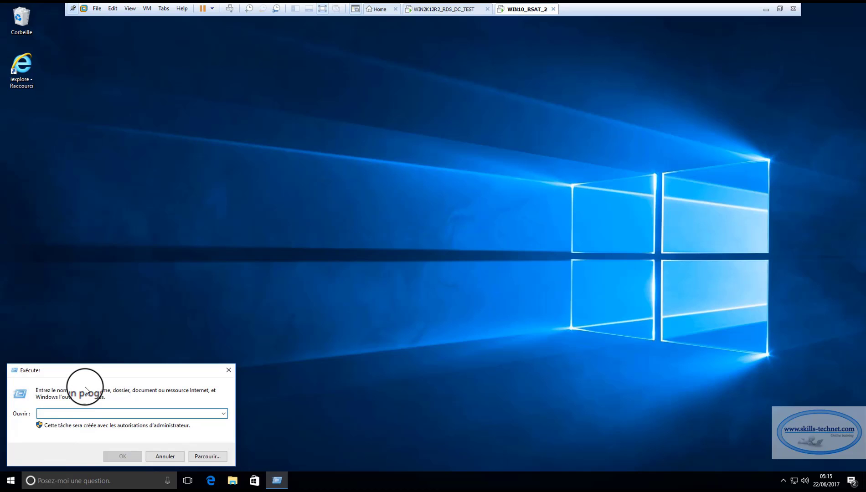
text(mmc)
key(Return)
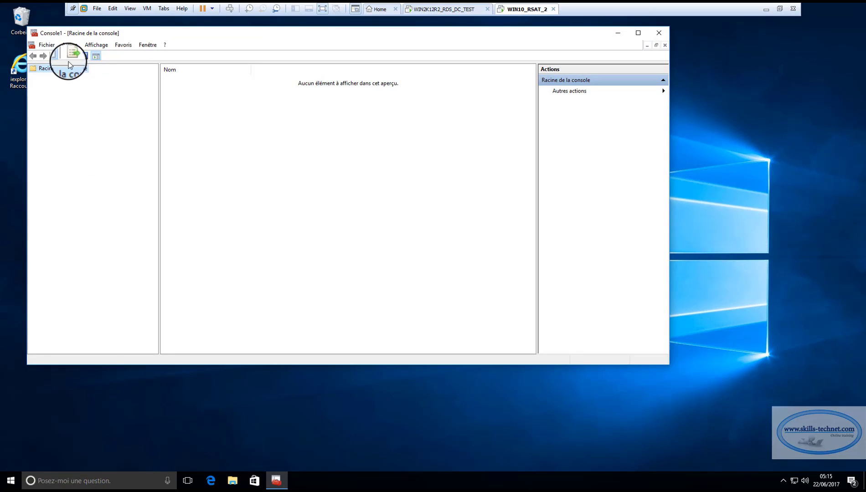
Add the Active Directory Users and Computers, DNS and DHCP snap-ins to Console1
click(46, 45)
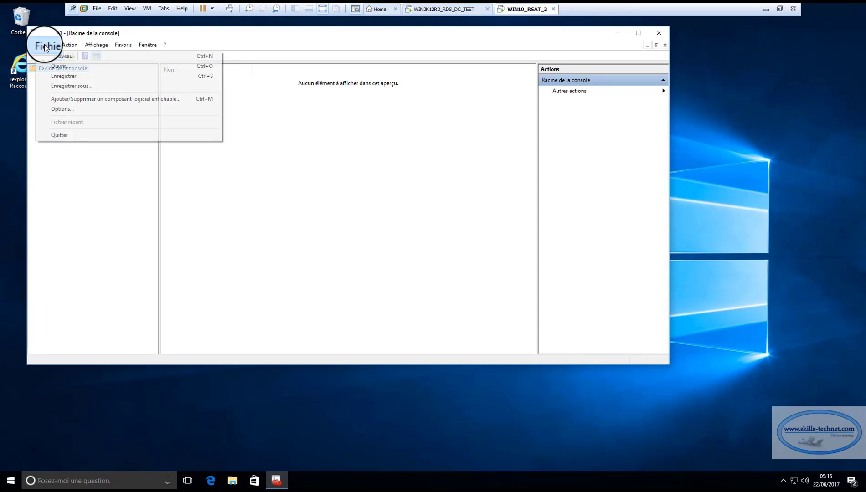
click(72, 100)
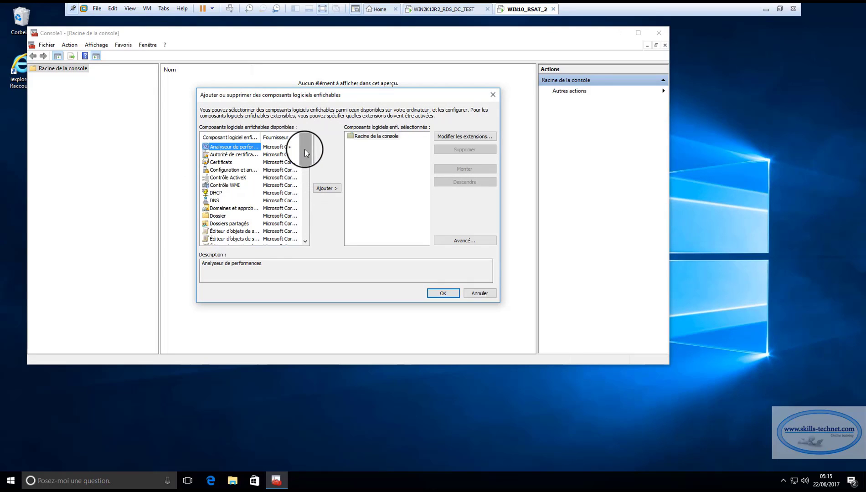
mouse_move(305, 149)
mouse_down()
mouse_move(304, 166)
mouse_move(304, 143)
mouse_up()
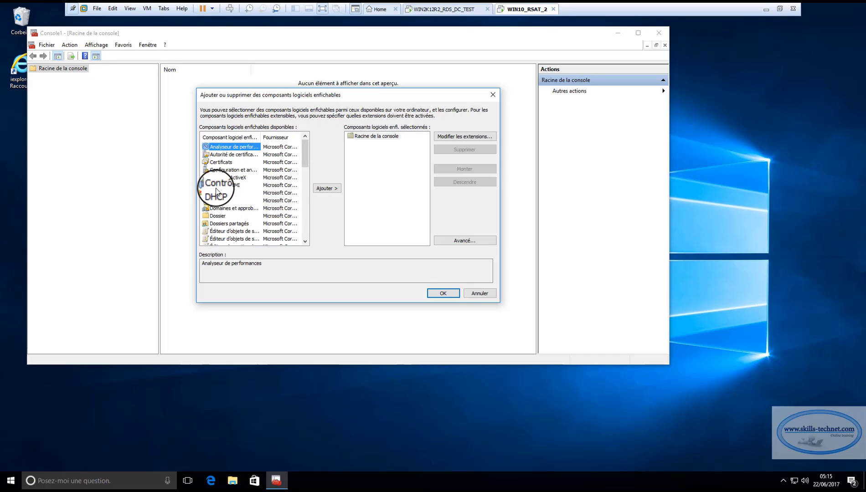
drag(305, 157, 304, 229)
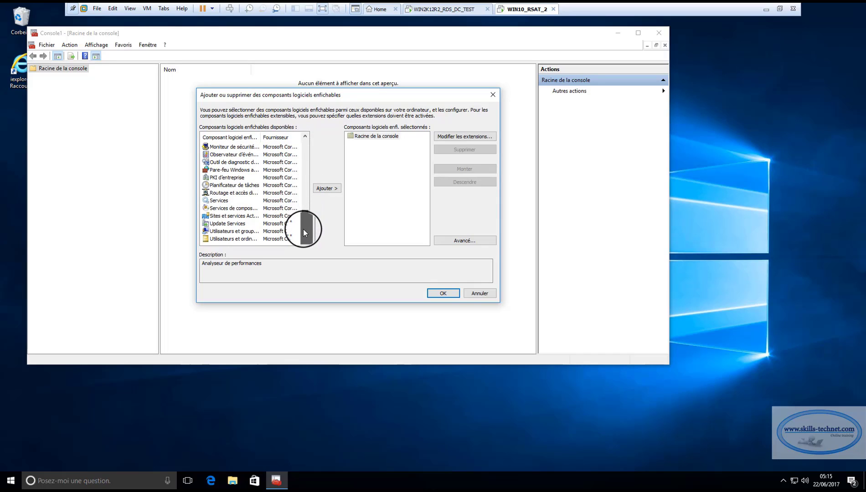
click(232, 239)
click(322, 189)
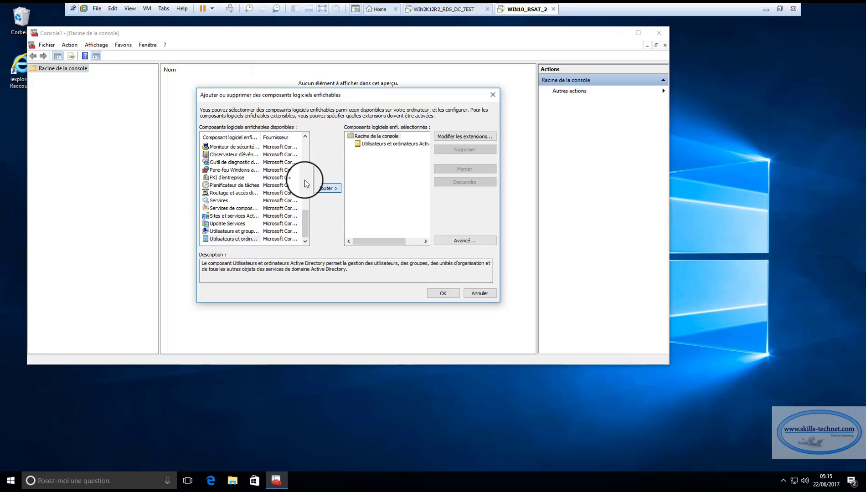
drag(304, 217, 299, 152)
click(216, 179)
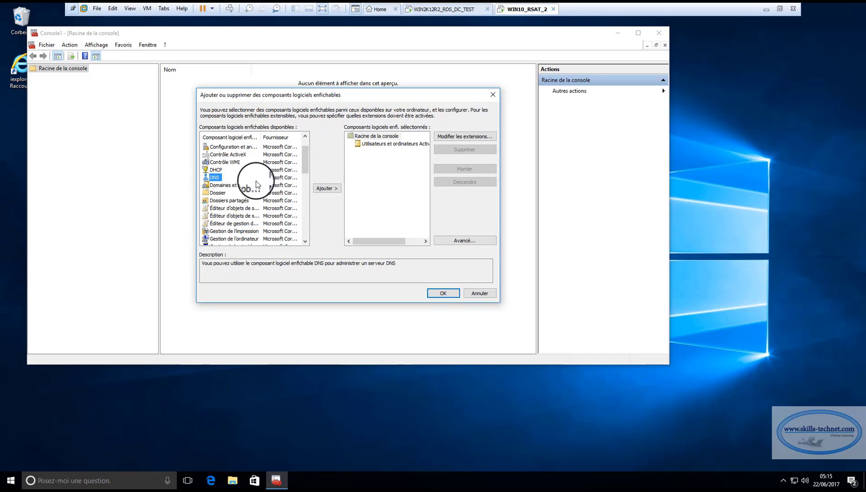
click(327, 188)
click(216, 170)
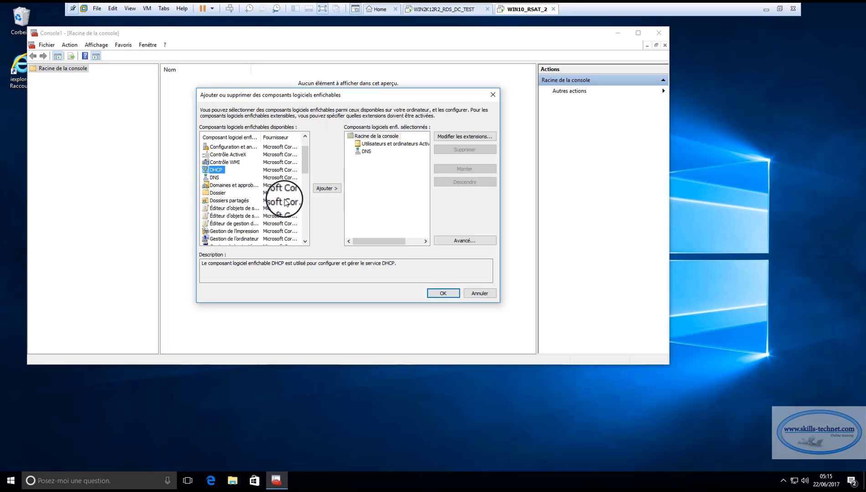
click(321, 188)
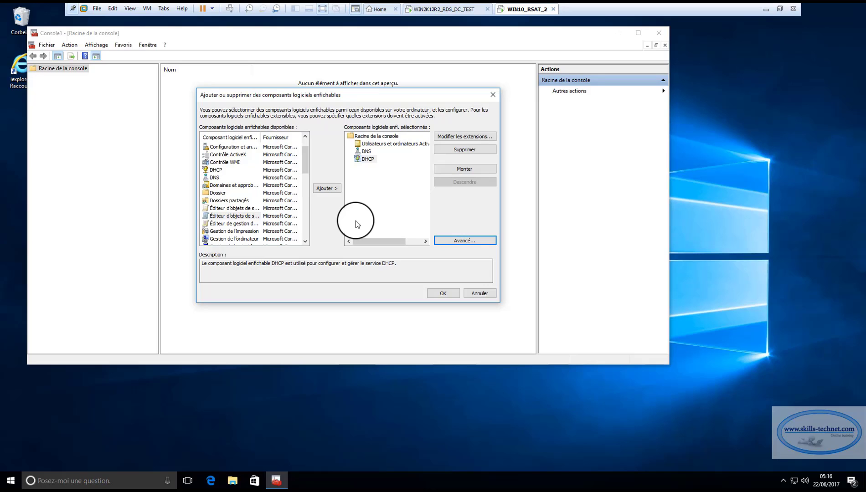
click(438, 294)
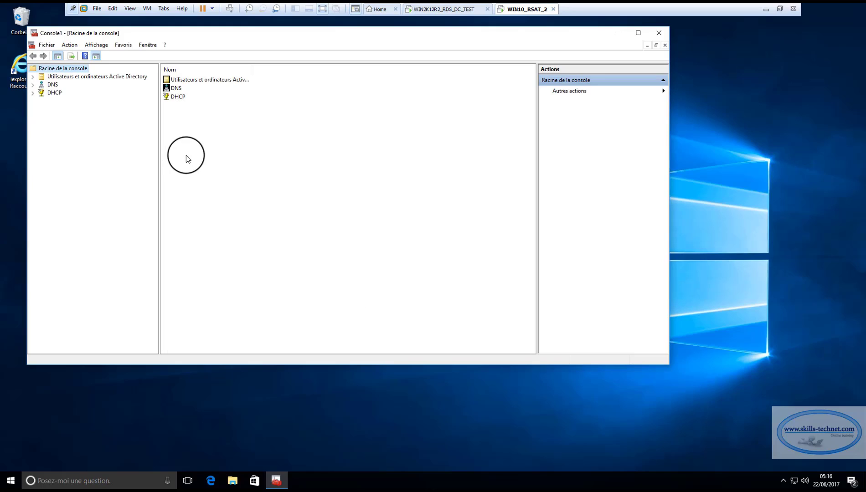
Maximize the console, save it as AD.msc on the desktop, and close it
double_click(184, 33)
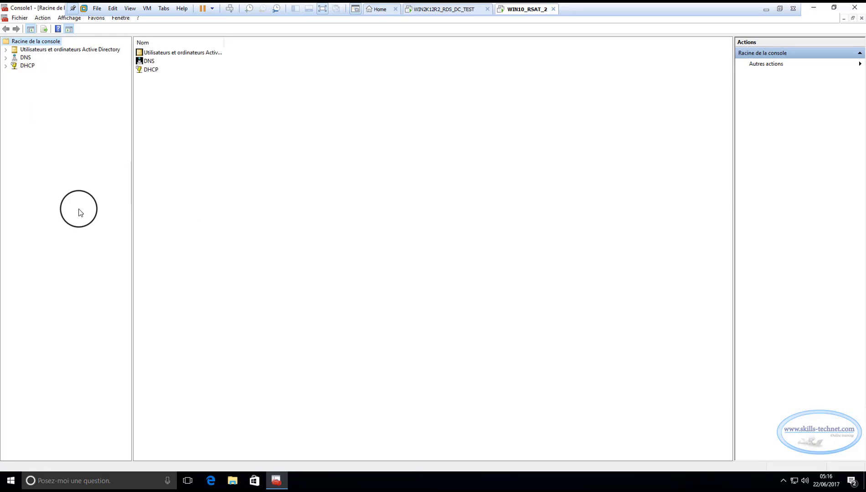
click(20, 18)
click(29, 50)
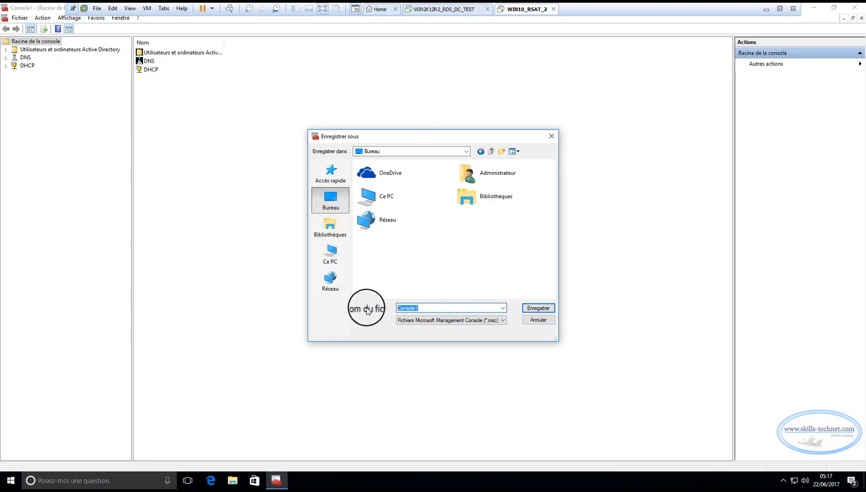
text(AD)
key(Escape)
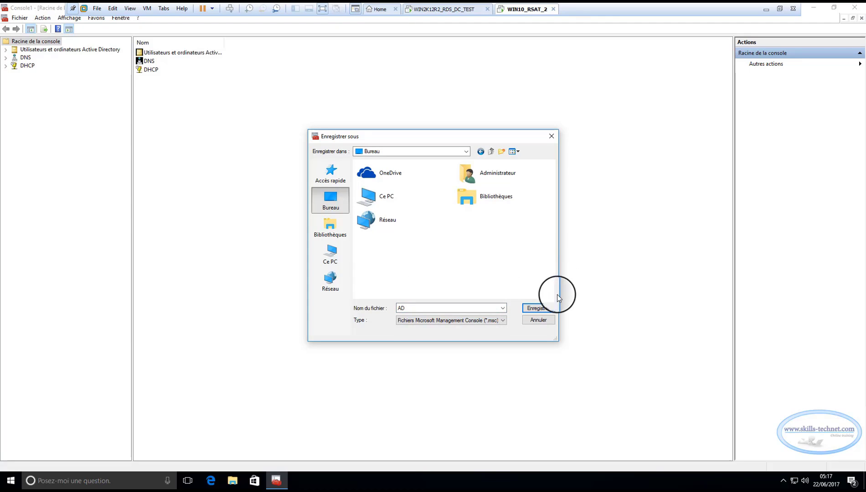
click(538, 309)
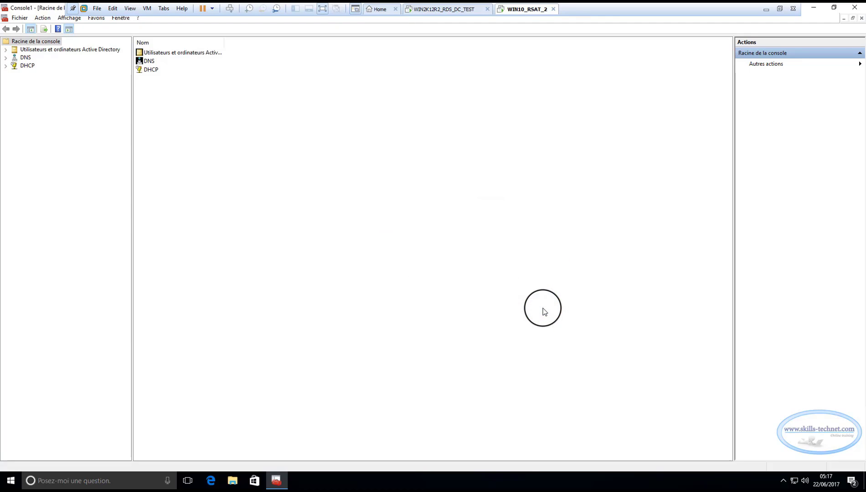
click(862, 17)
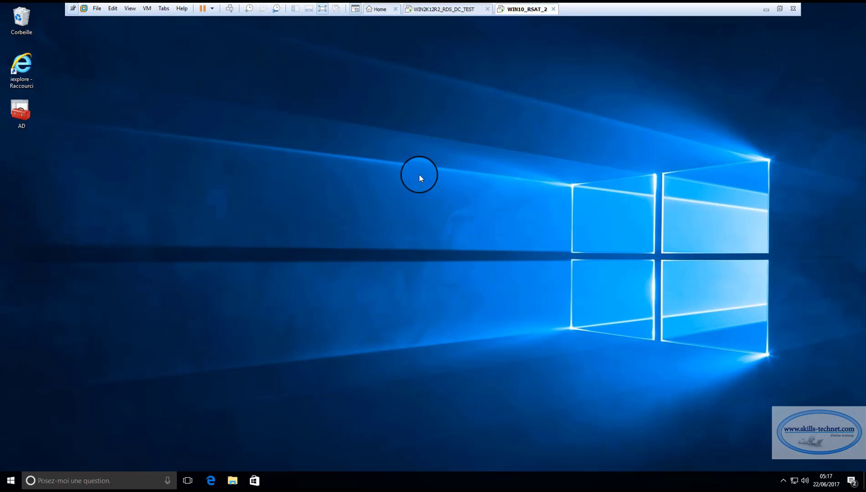
Reopen the AD console and expand Active Directory Users and Computers down to skills.local
double_click(22, 120)
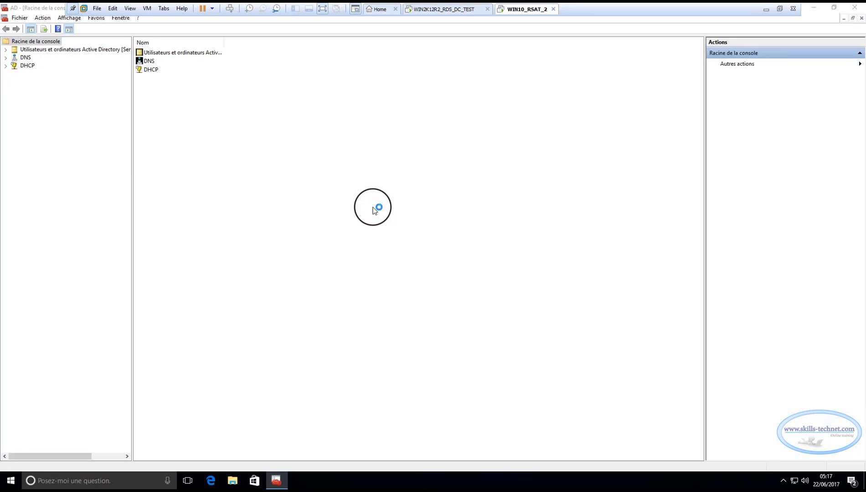
click(6, 50)
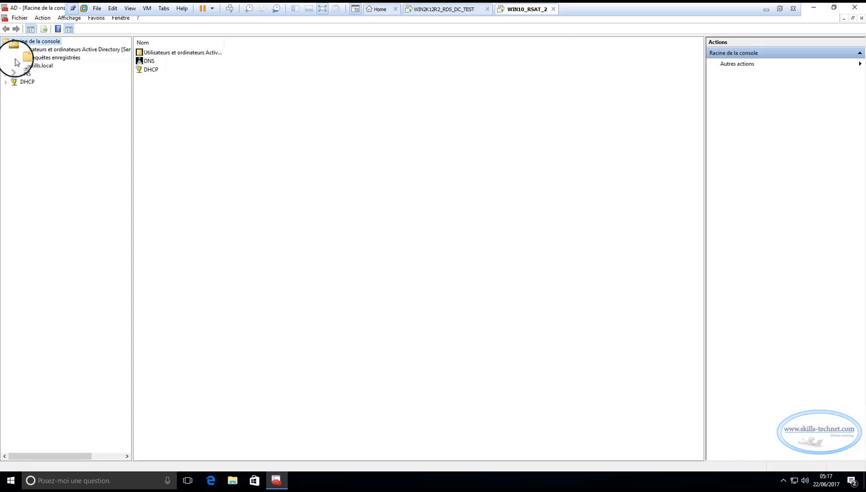
click(14, 66)
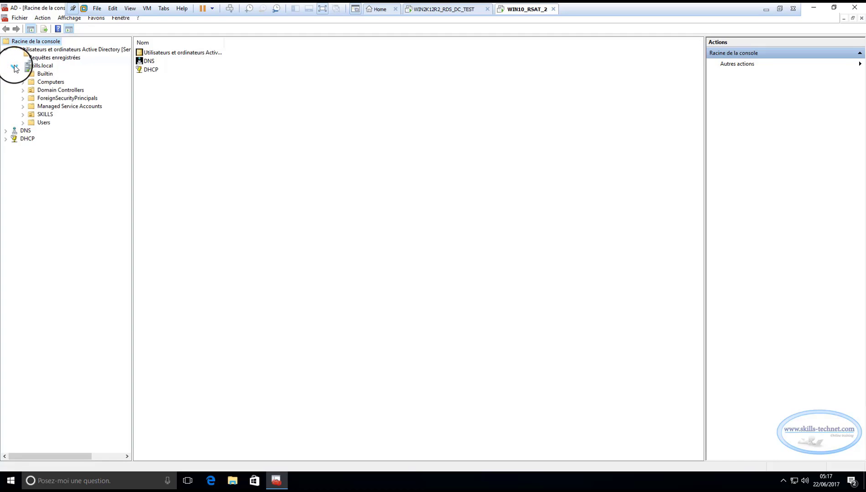
Cancel the DNS server connection prompt and expand the DHCP snap-in
click(14, 132)
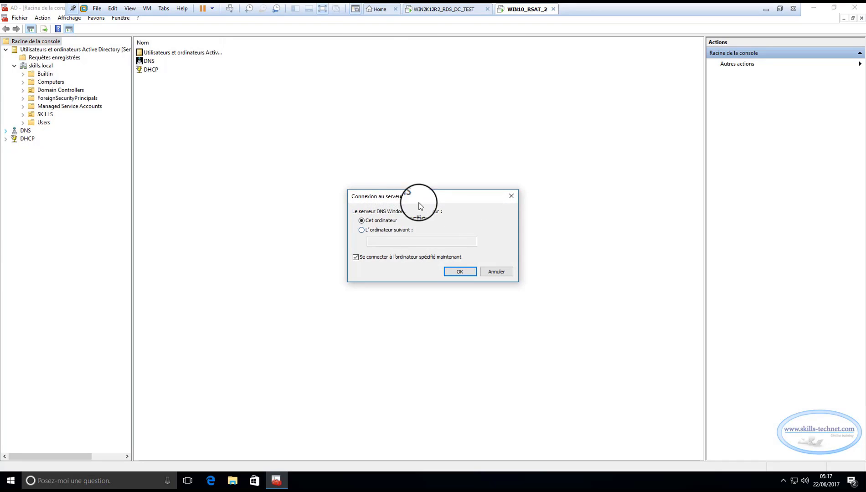
click(497, 271)
click(6, 139)
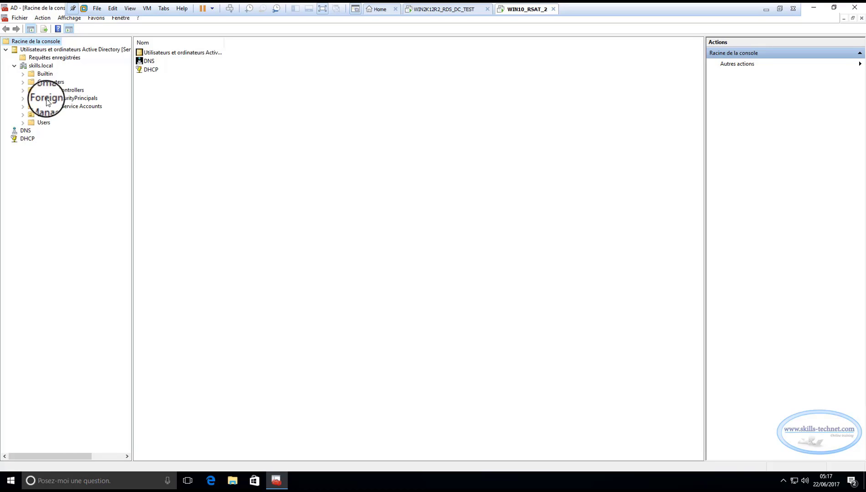
Add the authorized DHCP server servrds-dc.skills.local to the DHCP snap-in
right_click(26, 143)
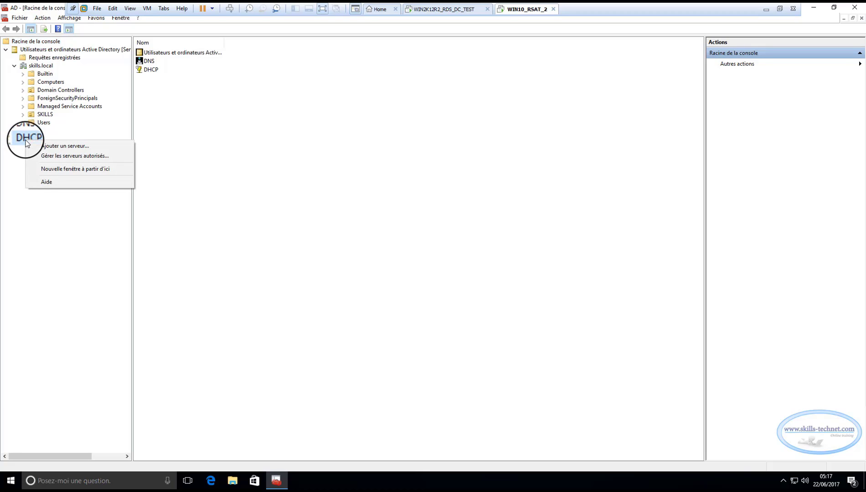
click(66, 145)
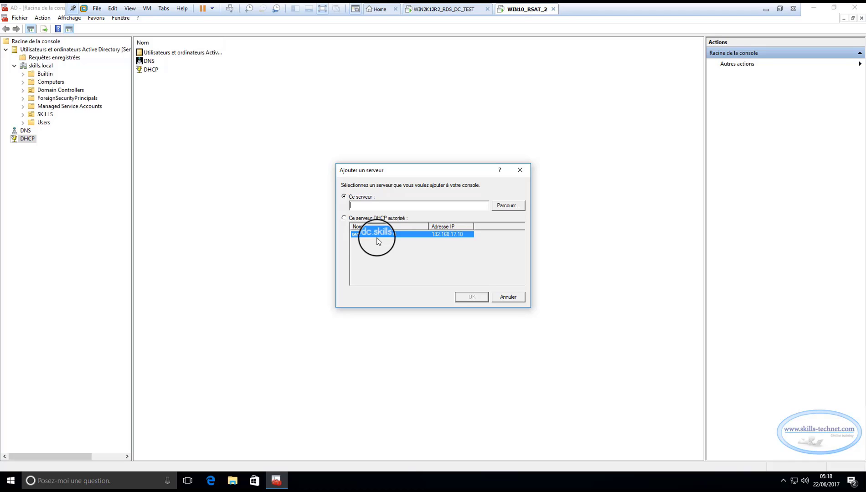
click(344, 218)
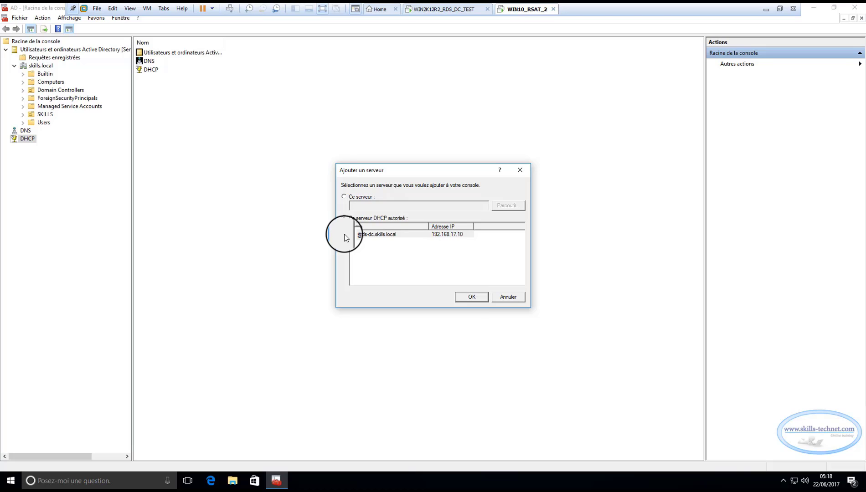
click(471, 296)
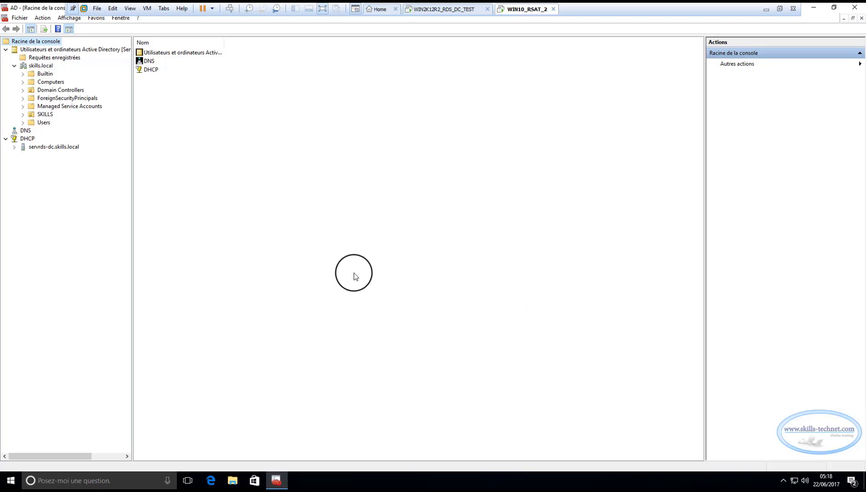
Expand the server's IPv4 scopes and view the SIEGE scope's address leases, including PC2WIN10
click(15, 147)
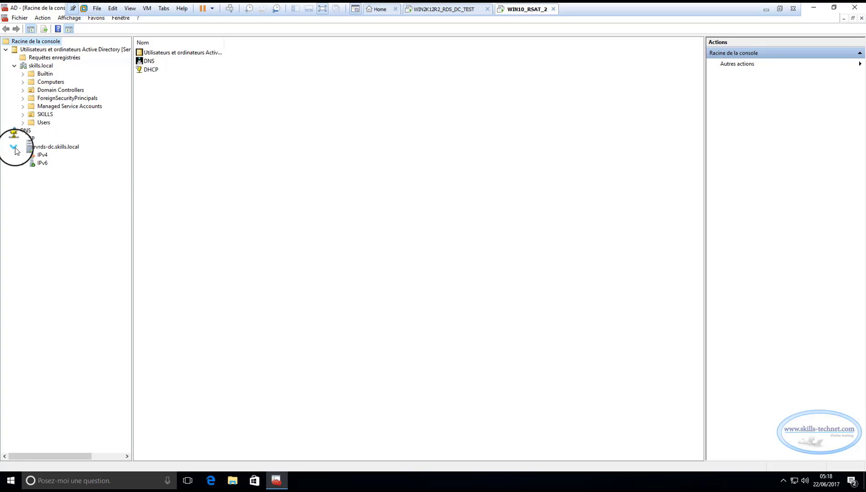
click(23, 155)
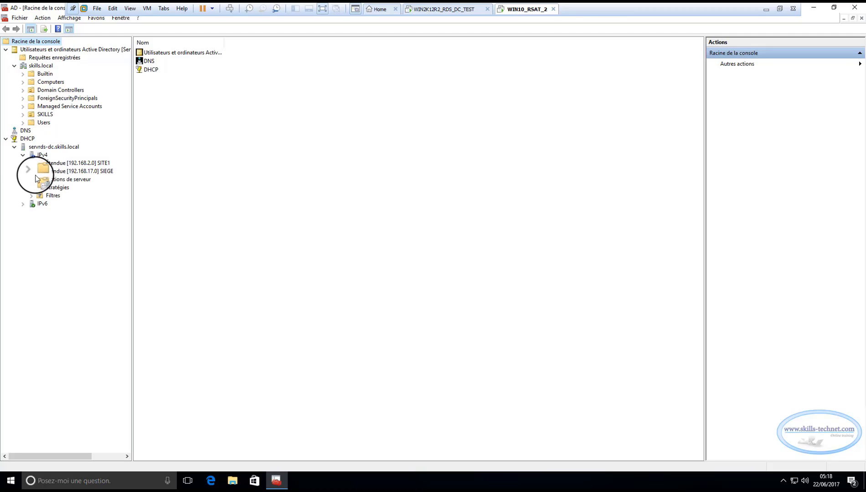
click(31, 171)
click(86, 180)
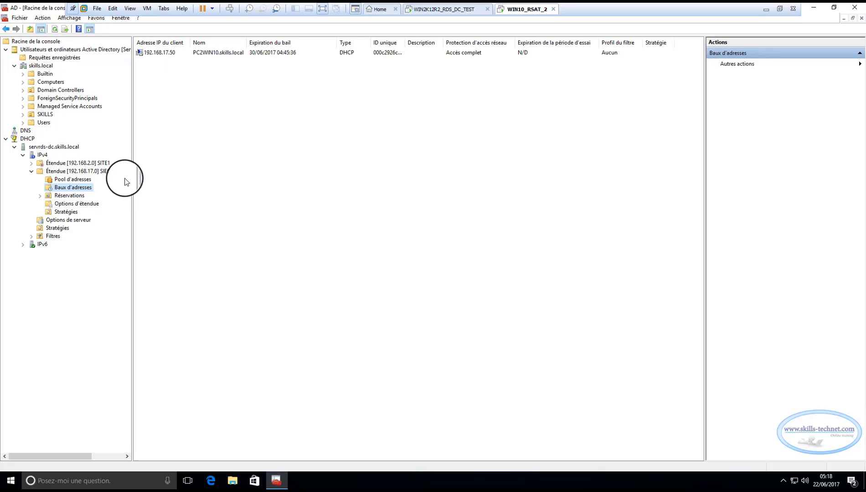
click(163, 52)
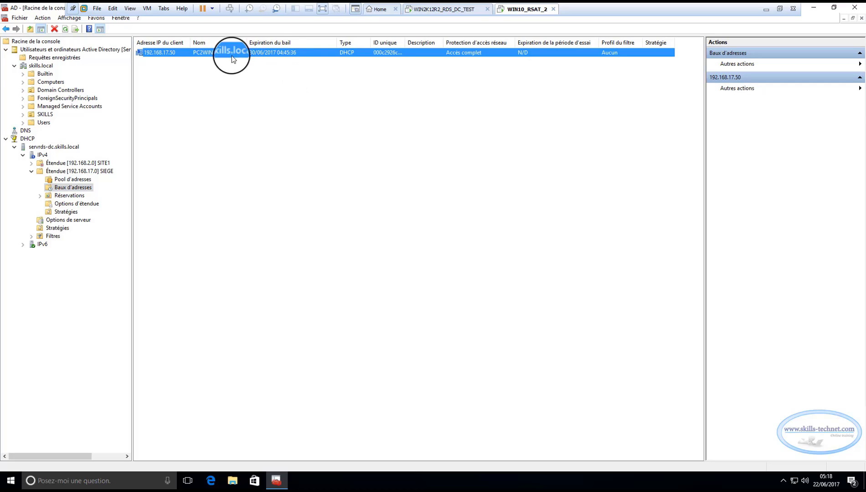
click(299, 131)
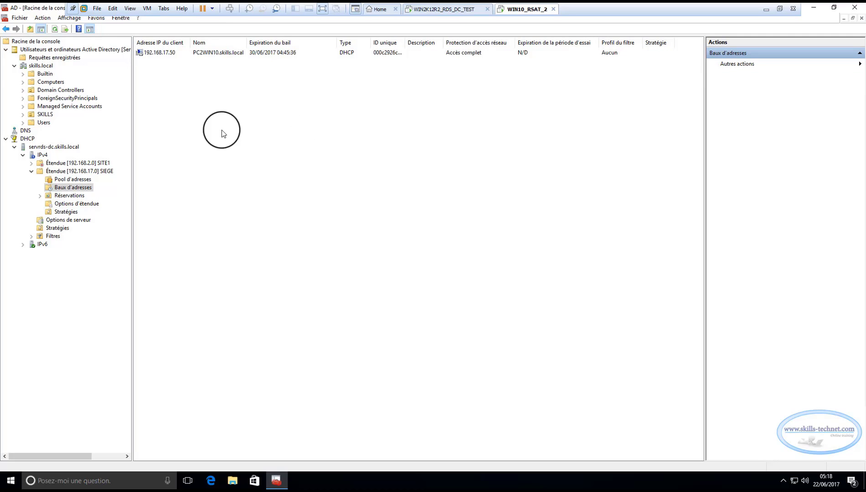
click(26, 131)
Connect the DNS snap-in to the computer SERVRDS-DC.skills.local
right_click(26, 131)
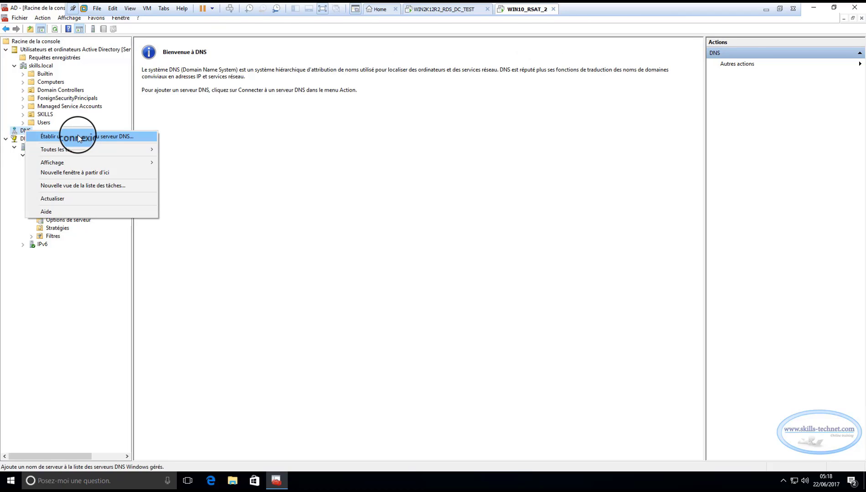
click(78, 137)
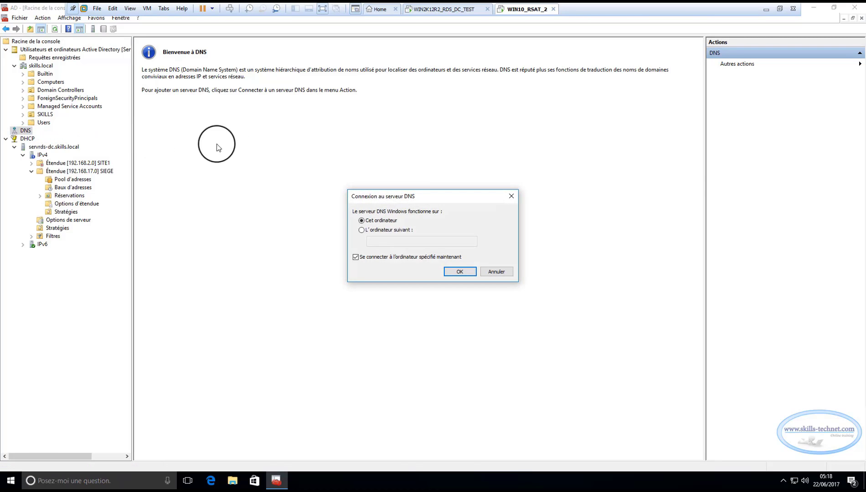
click(361, 231)
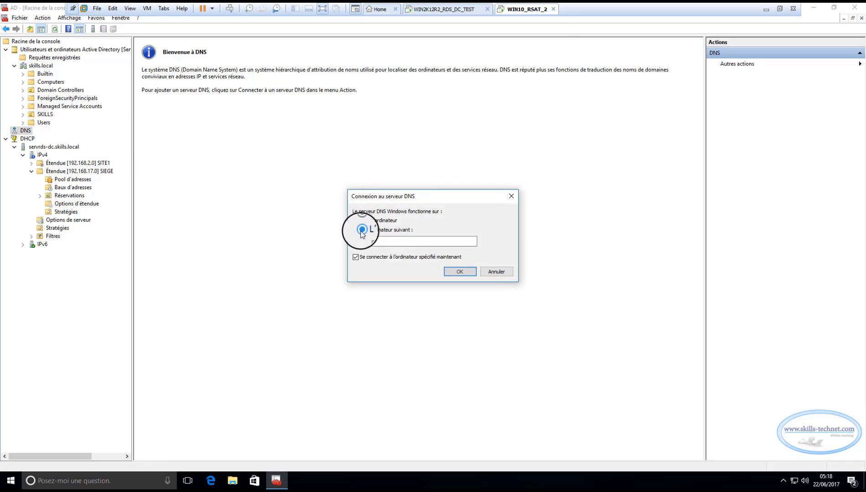
click(395, 241)
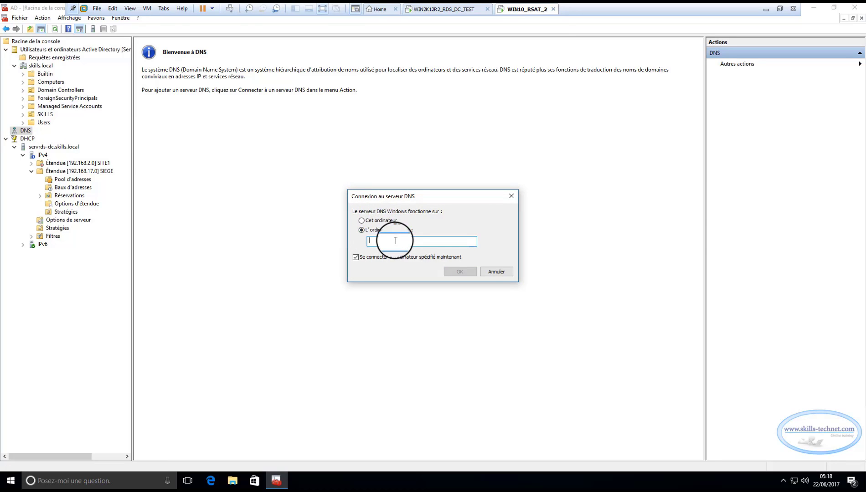
text(SERVRDS)
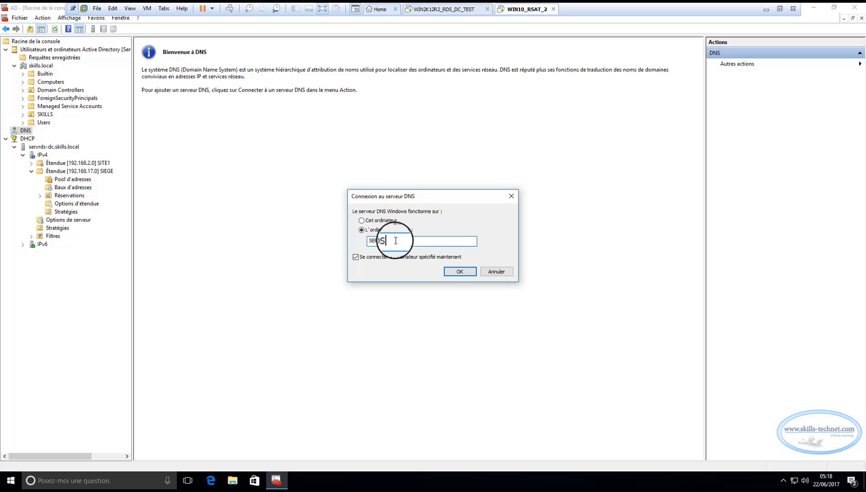
text(-DC.skills.local)
click(457, 268)
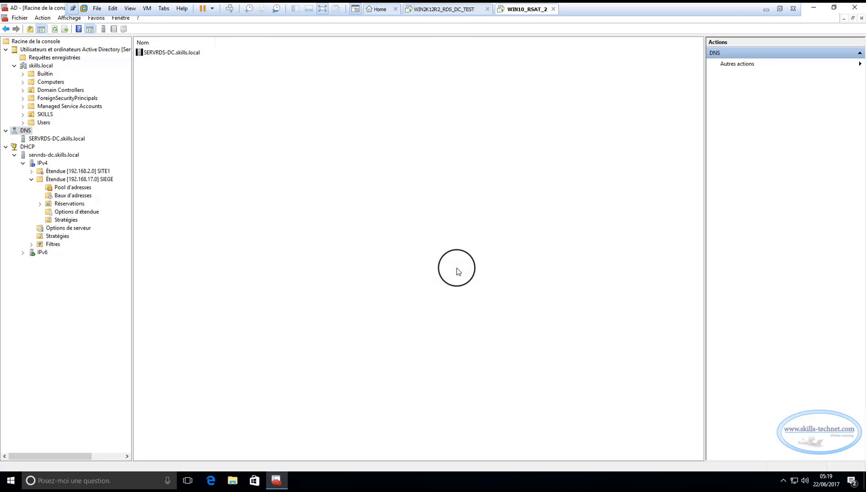
Browse the skills.local forward zone records and the 17.168.192.in-addr.arpa reverse zone PTR records
click(43, 139)
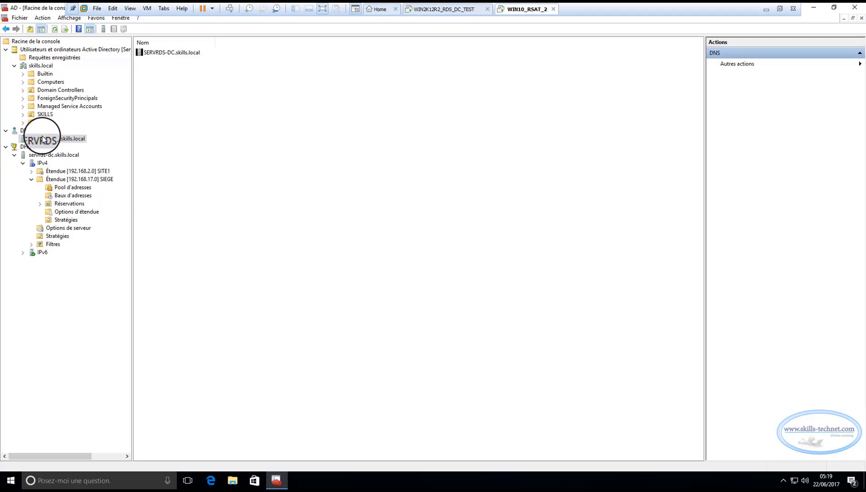
click(14, 138)
click(22, 148)
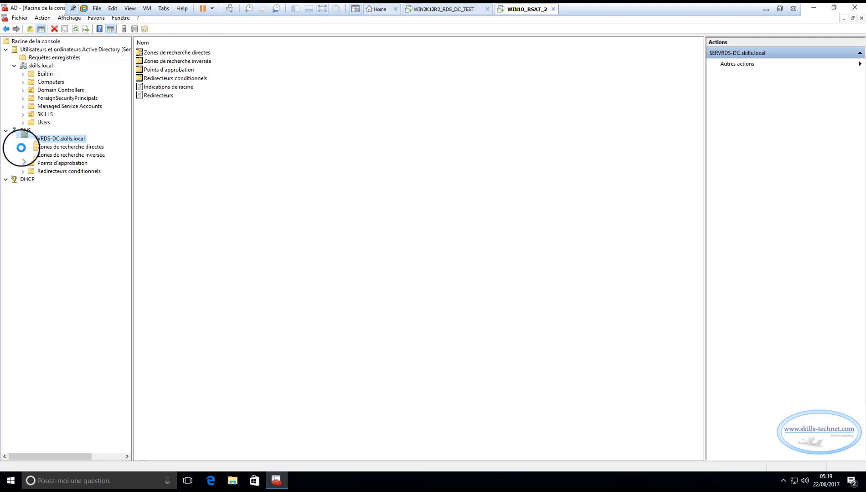
click(31, 155)
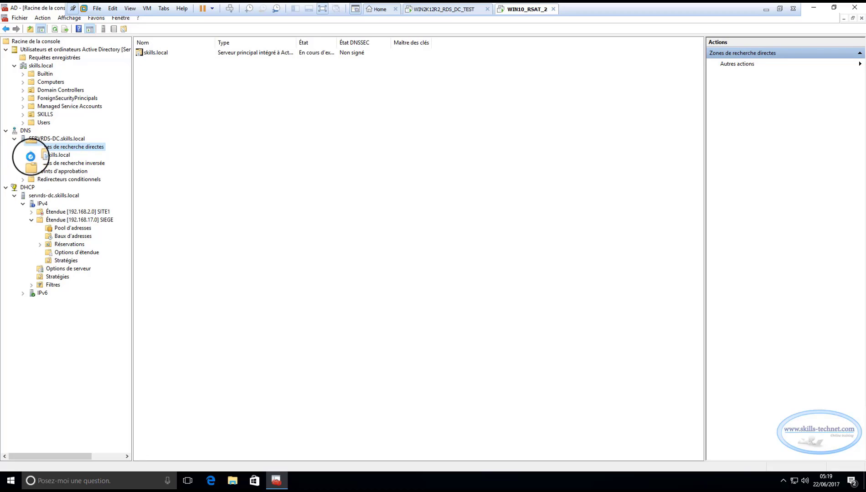
click(50, 155)
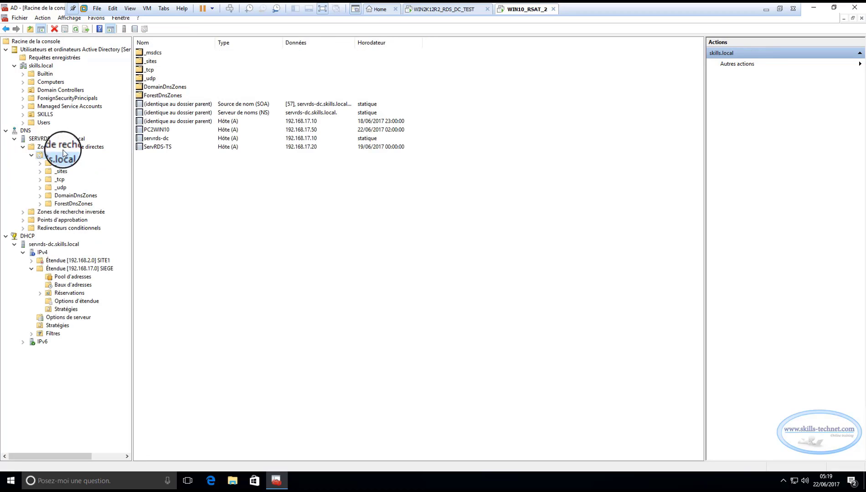
click(23, 213)
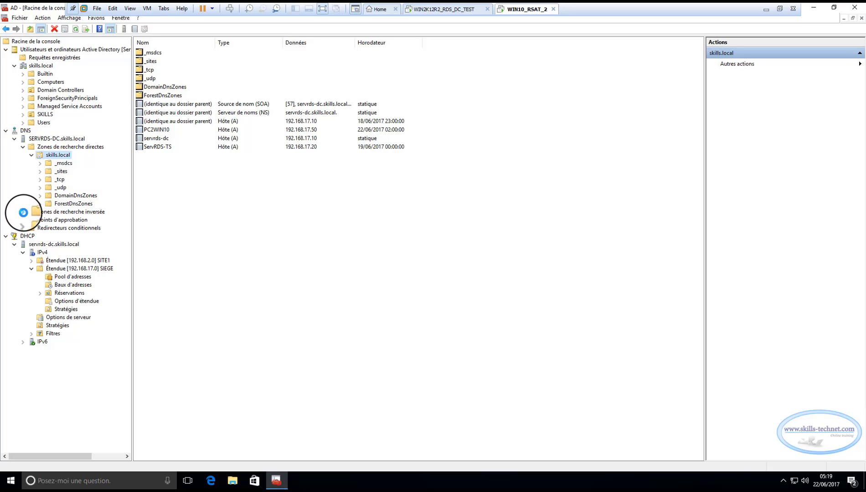
click(43, 212)
click(52, 220)
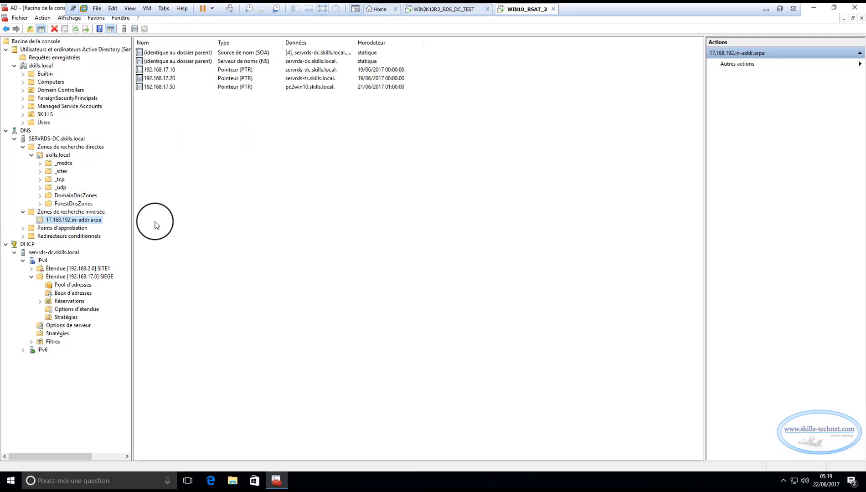